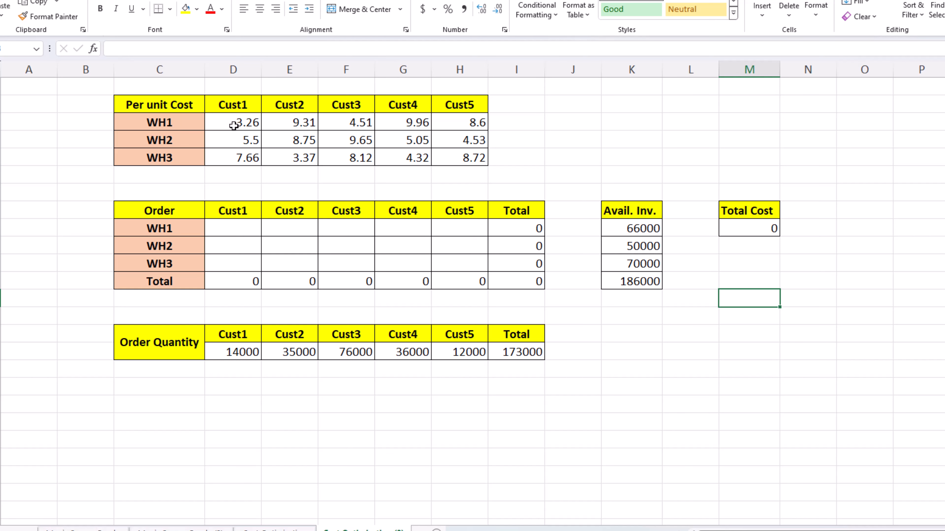
Examine the unit costs from WH1, WH2 and WH3 to the customers in the Per unit Cost table.
drag(234, 125, 232, 144)
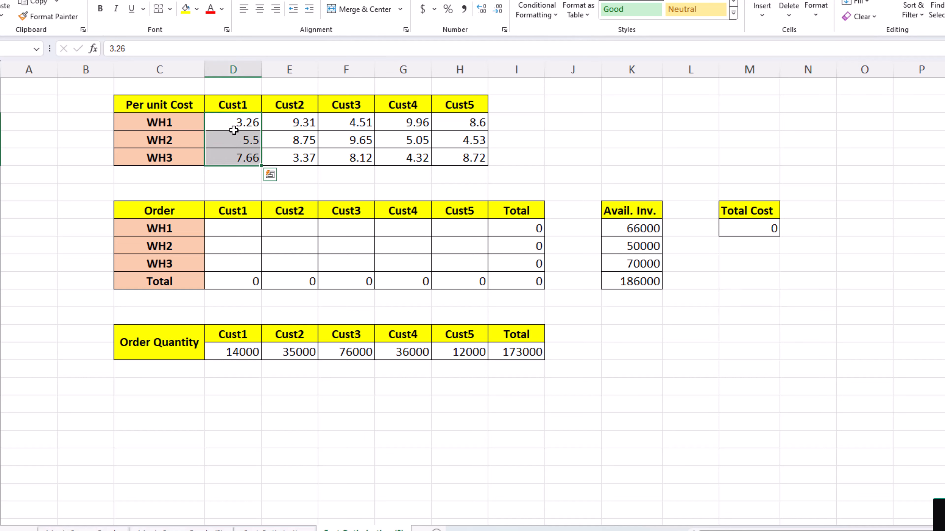
click(236, 105)
click(186, 121)
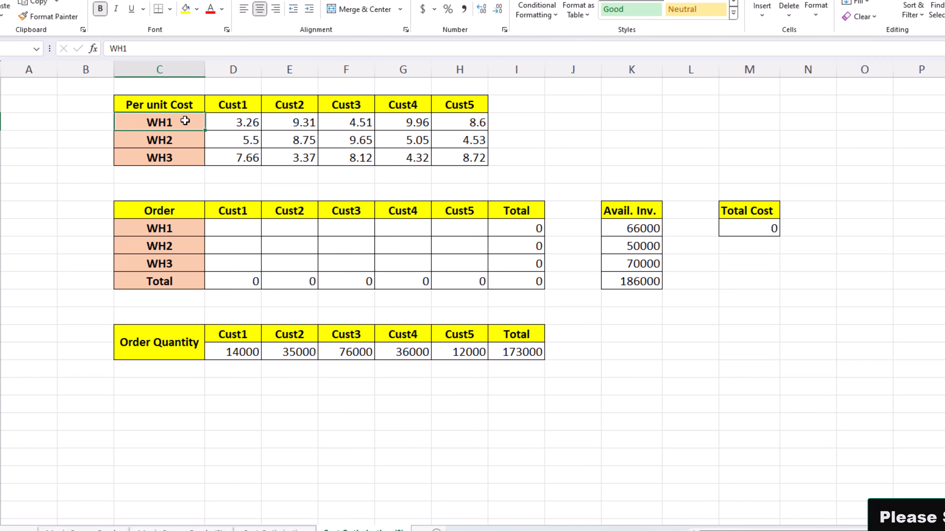
click(238, 123)
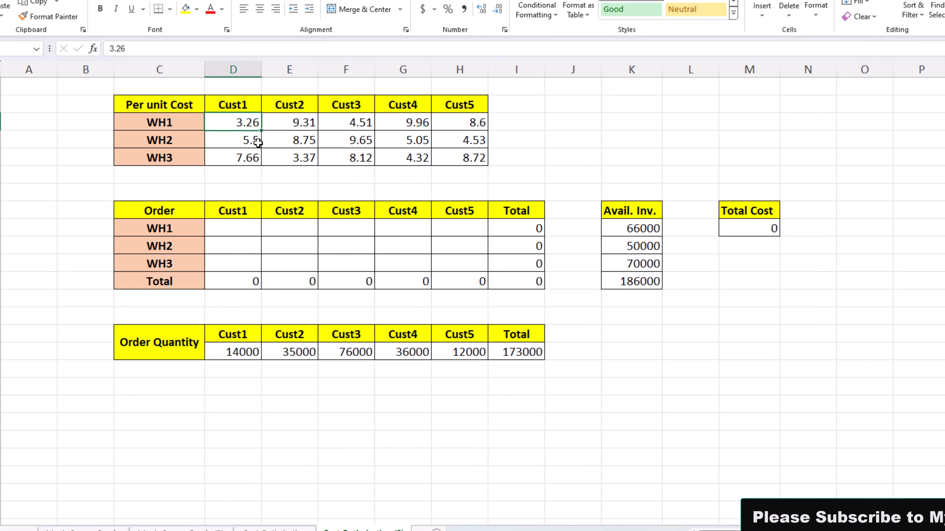
click(243, 144)
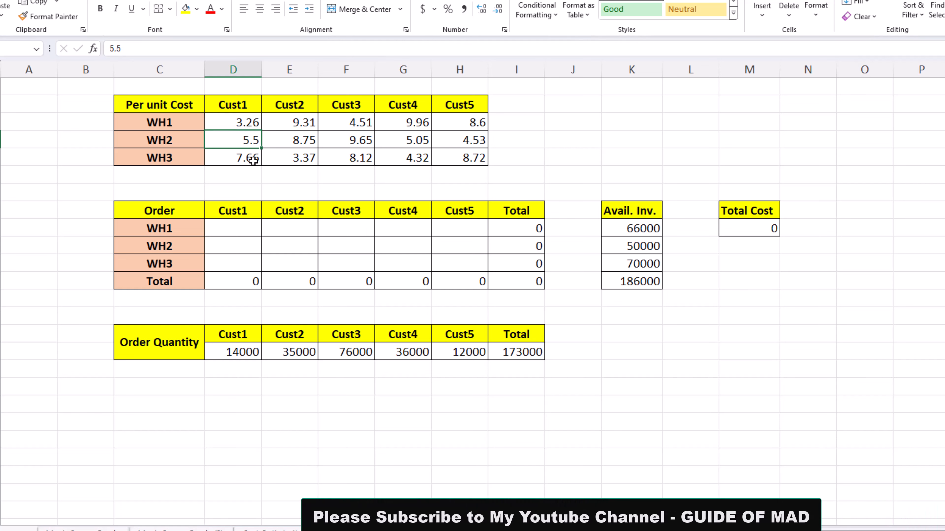
click(238, 161)
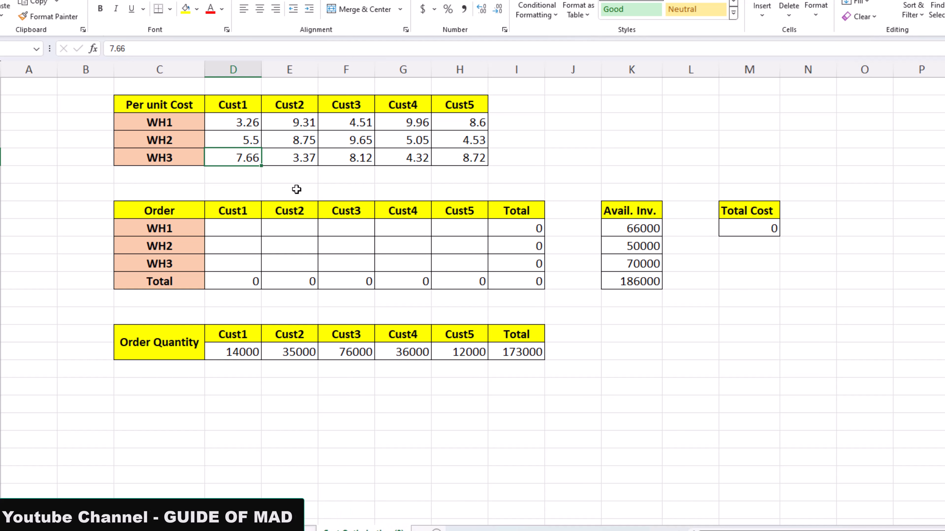
drag(293, 122, 305, 156)
click(363, 144)
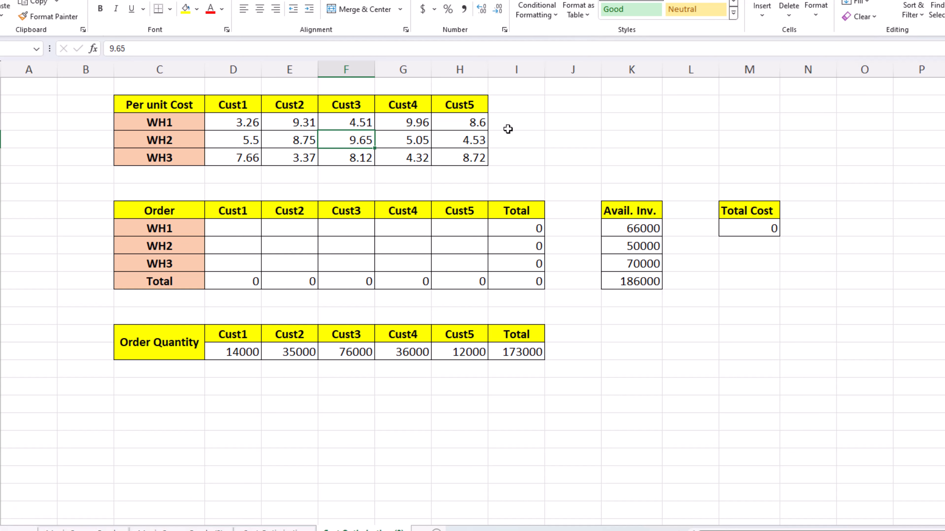
Review the available inventory of WH1, WH2 and WH3.
drag(633, 226, 633, 225)
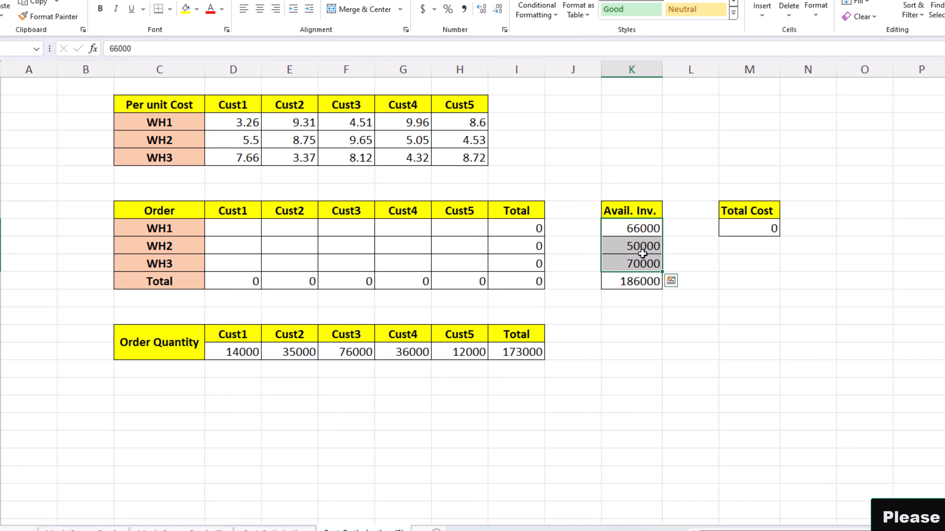
click(637, 232)
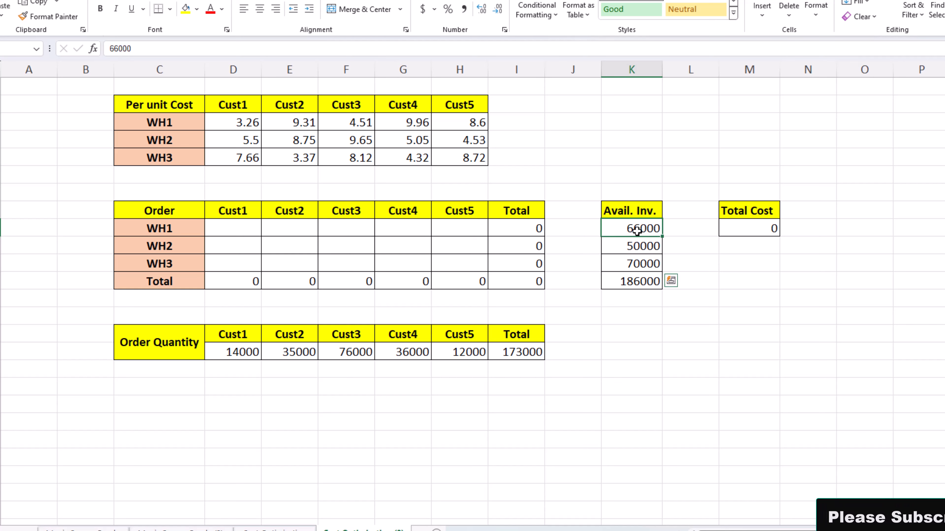
click(656, 246)
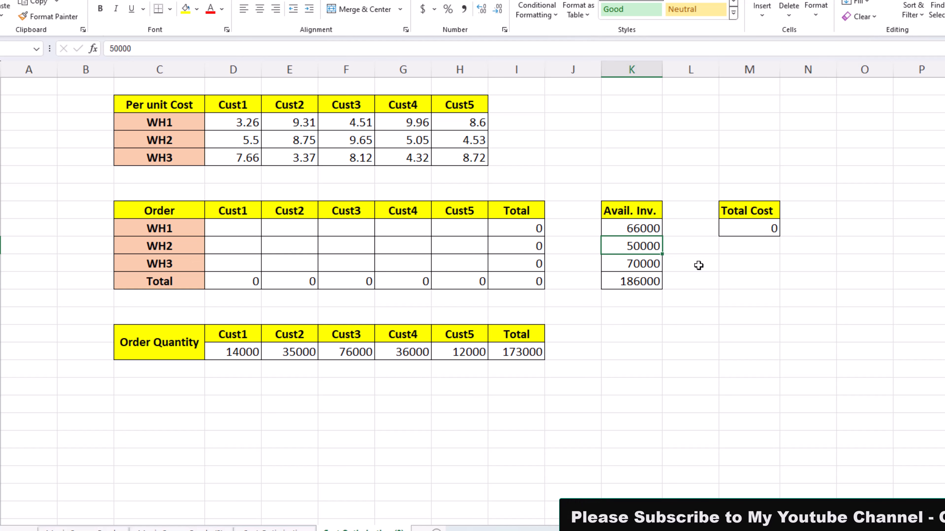
click(635, 264)
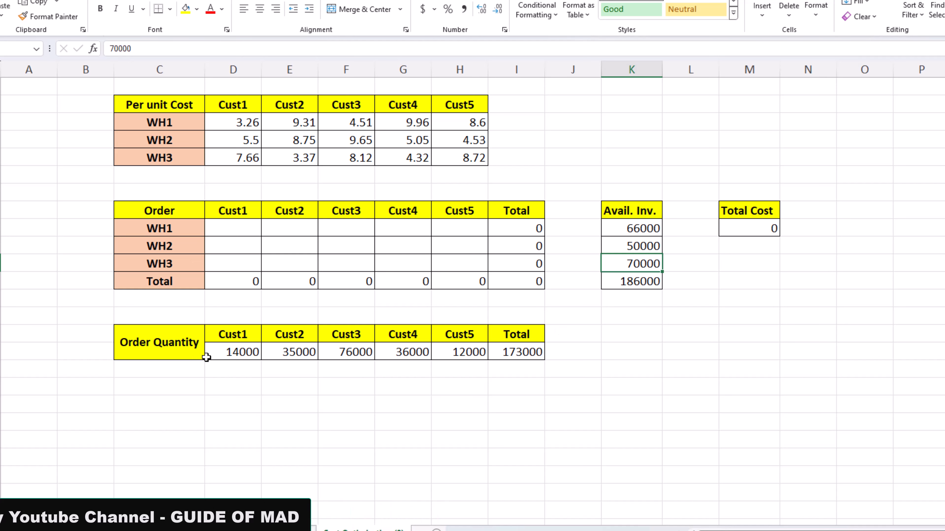
Review the order quantities of Cust1 through Cust5 and compare their total with the total available inventory.
click(223, 355)
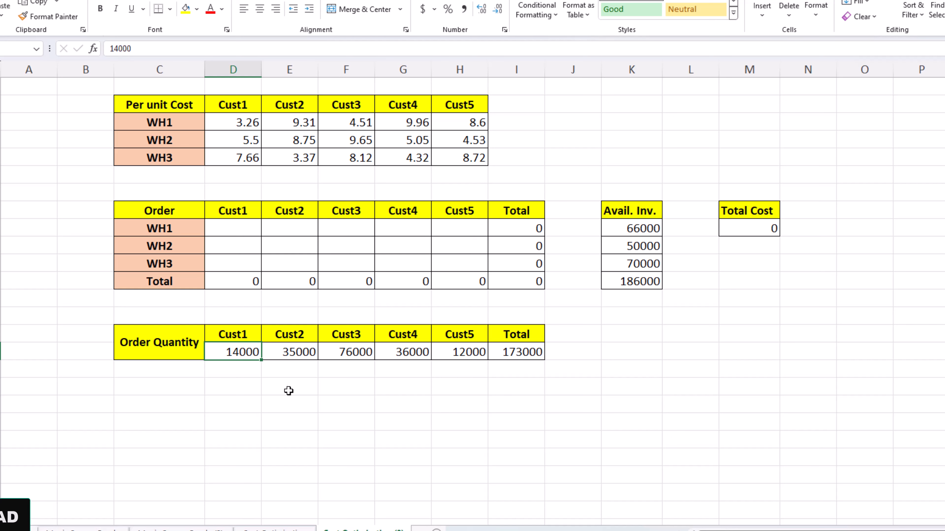
click(294, 356)
click(352, 355)
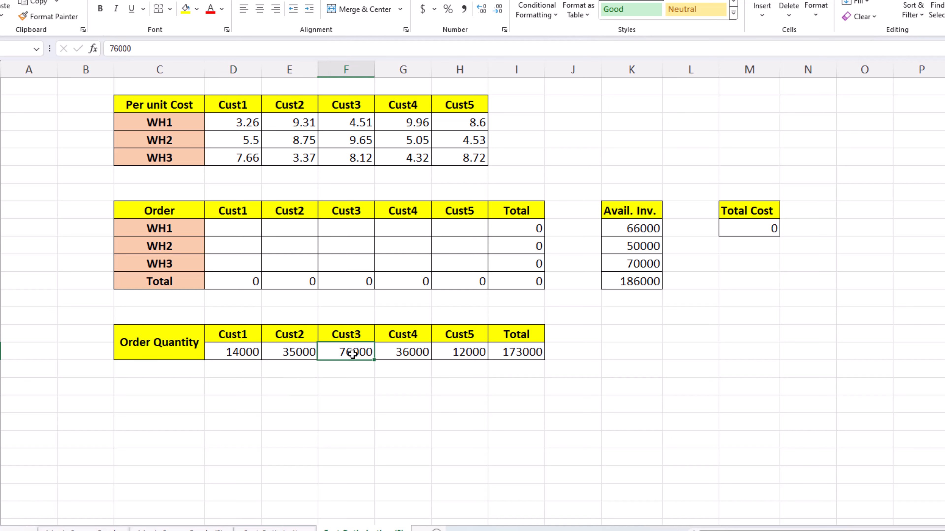
click(407, 356)
click(456, 355)
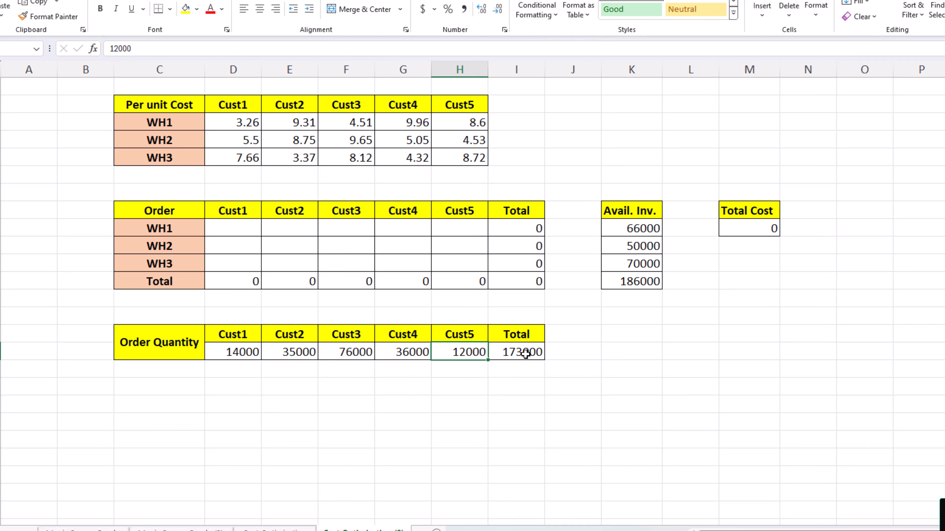
click(526, 354)
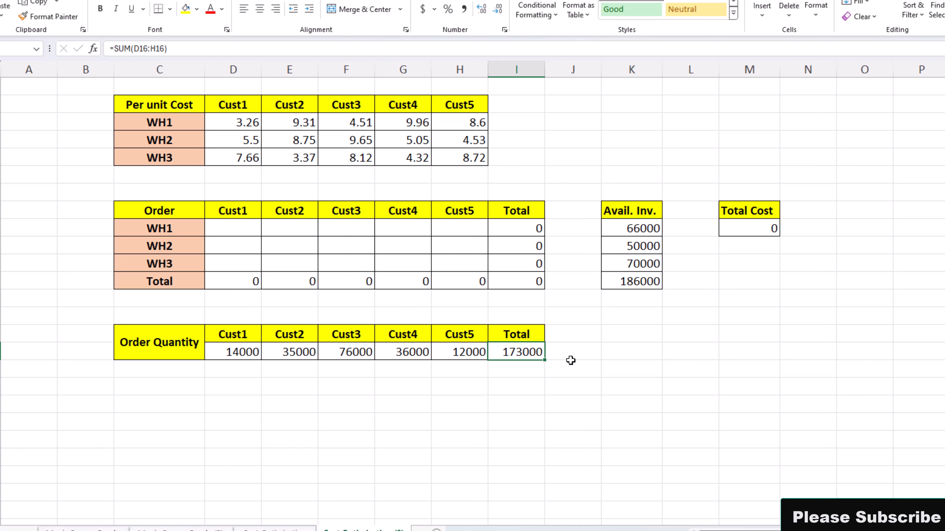
click(639, 281)
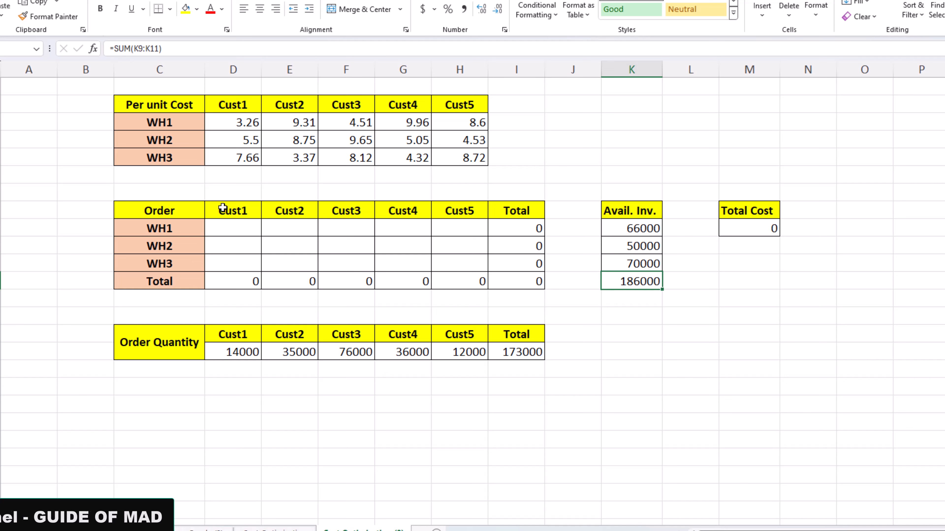
Examine the Cust1 allocation cells and total formula in the Order table against the Cust1 order quantity.
mouse_move(222, 227)
mouse_down()
mouse_move(380, 264)
mouse_move(444, 265)
mouse_move(294, 231)
mouse_up()
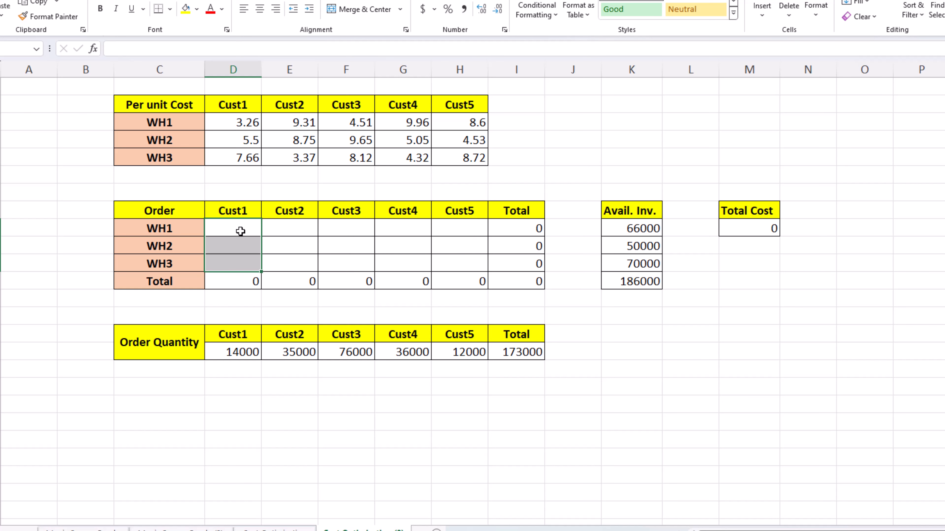
drag(240, 231, 241, 260)
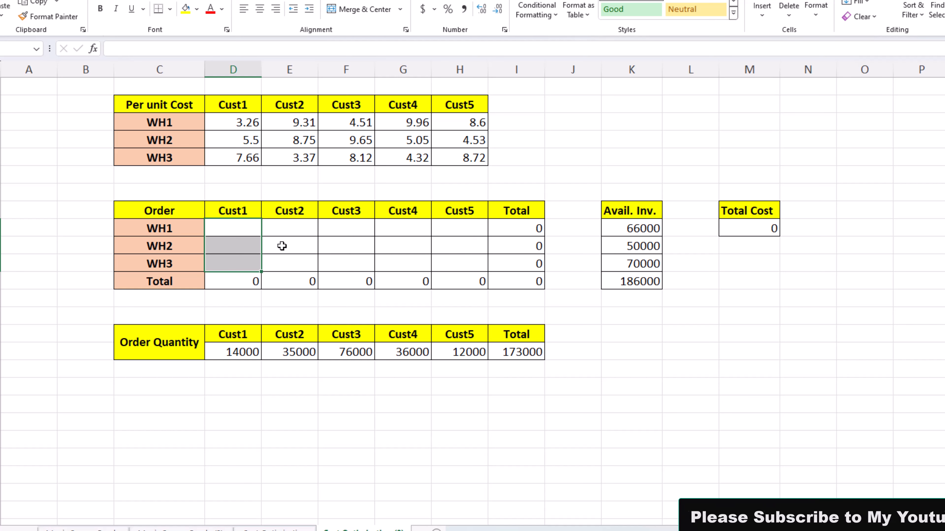
click(245, 350)
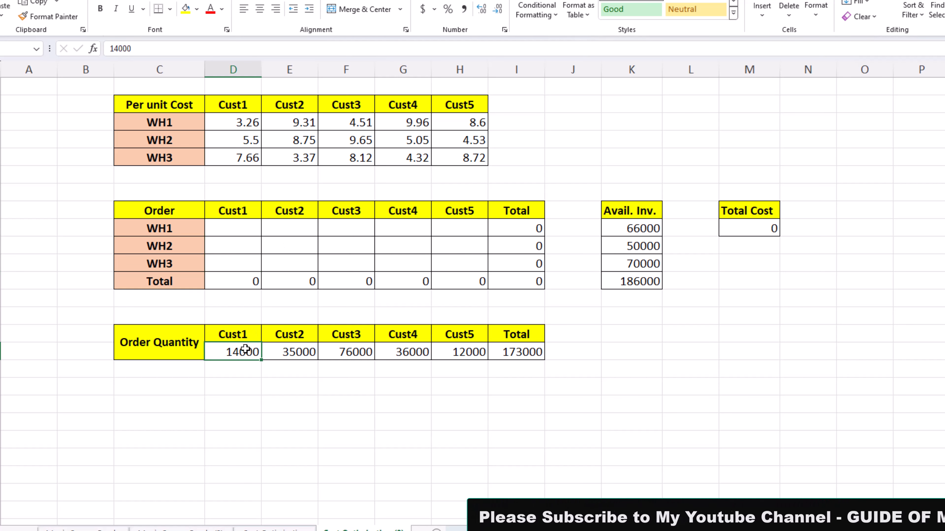
click(242, 230)
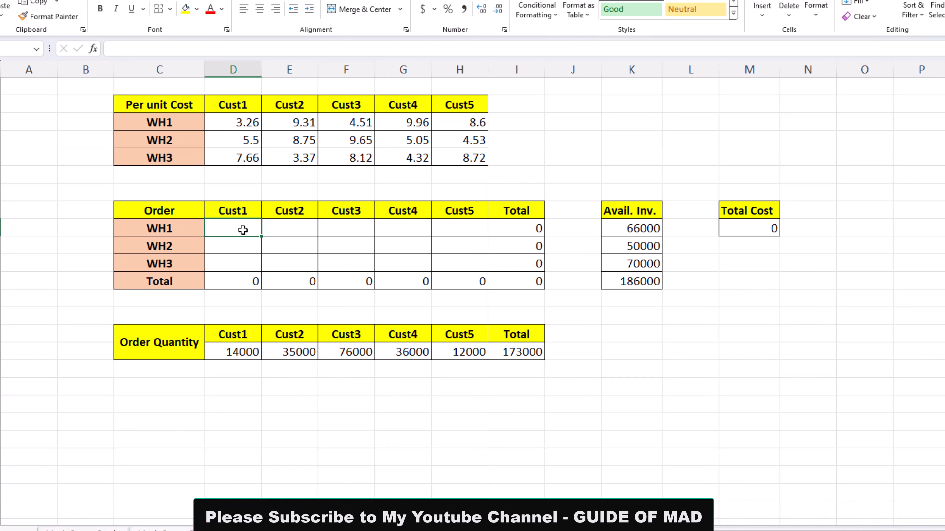
click(235, 268)
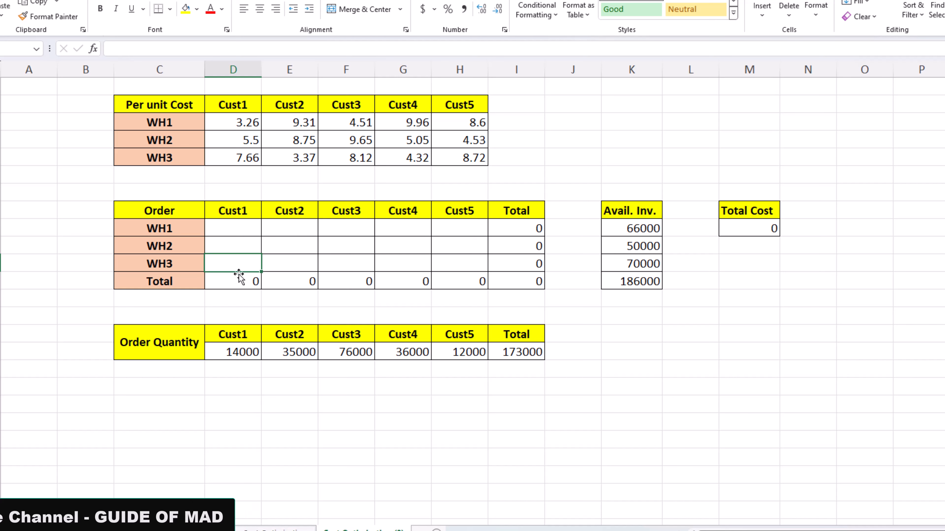
click(241, 288)
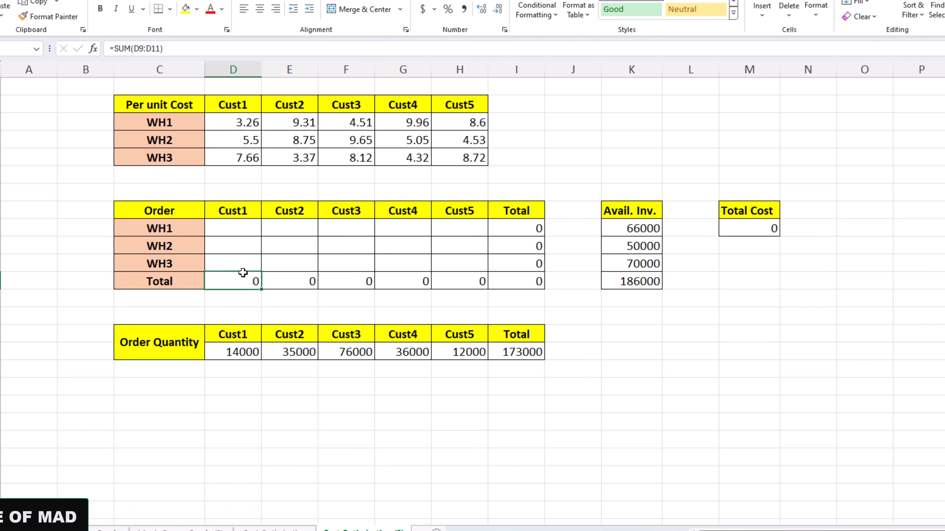
Inspect the Order table's allocation range D9:H11, the warehouse inventory limits and the Total Cost formula.
drag(233, 228, 447, 261)
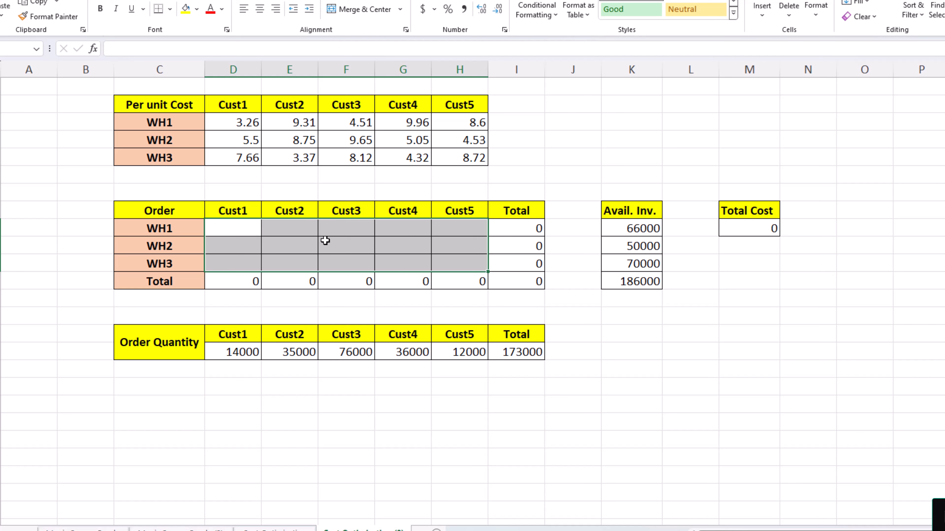
drag(628, 231, 637, 263)
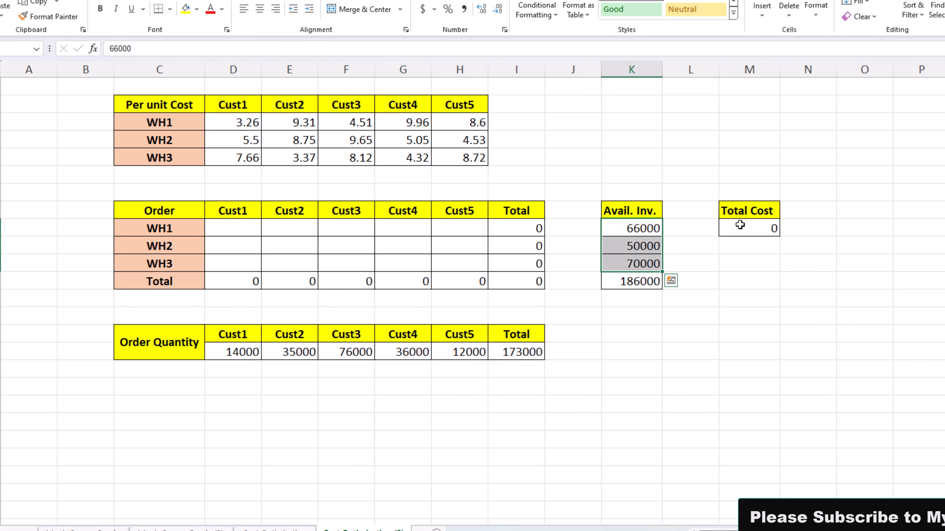
click(738, 236)
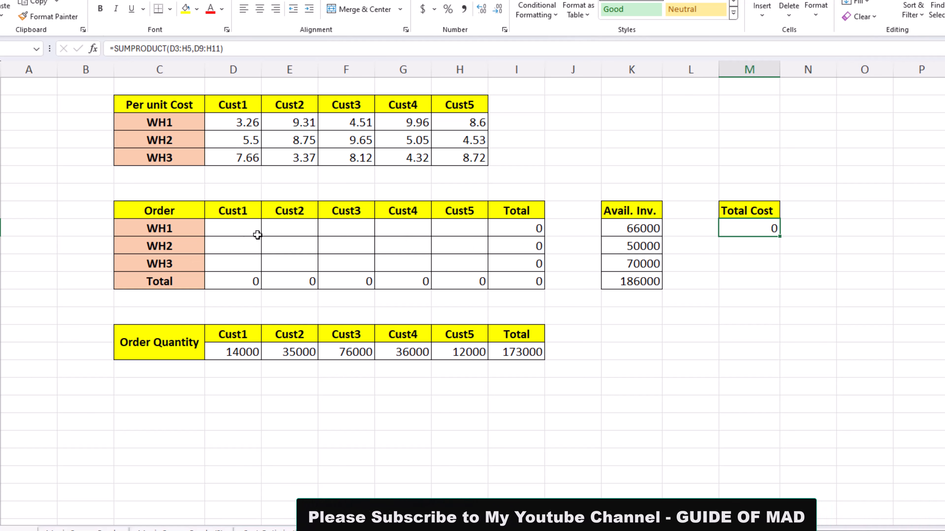
drag(236, 234, 445, 265)
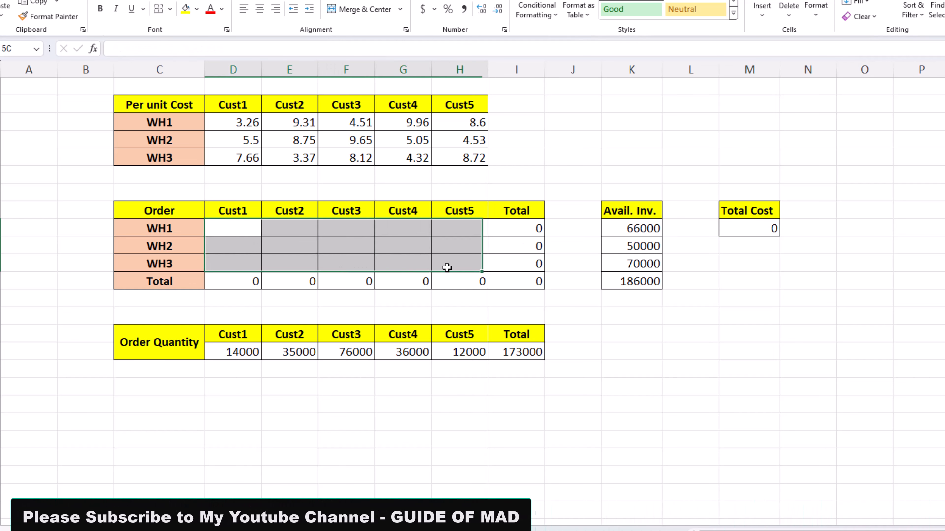
Try Cust1 order quantities of 5667 for WH1 and 456 for WH2, and clear both cells.
click(226, 227)
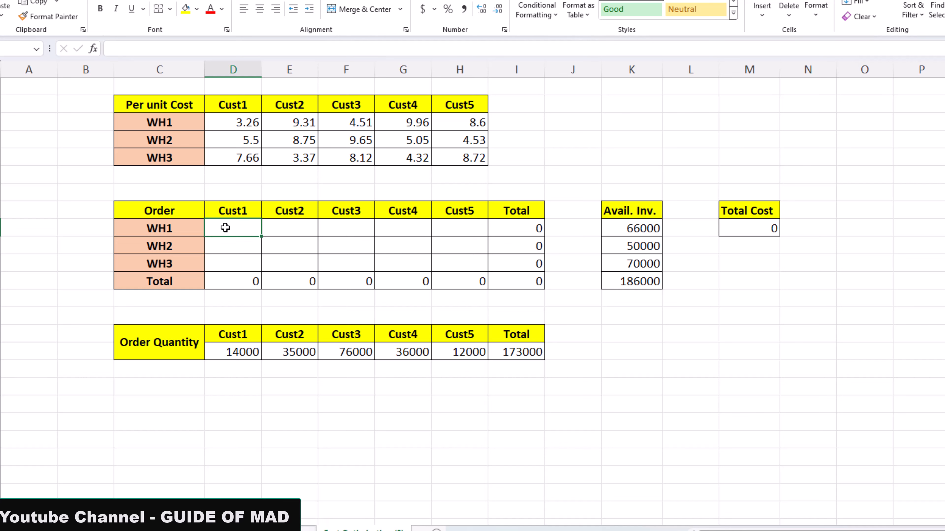
text(5667)
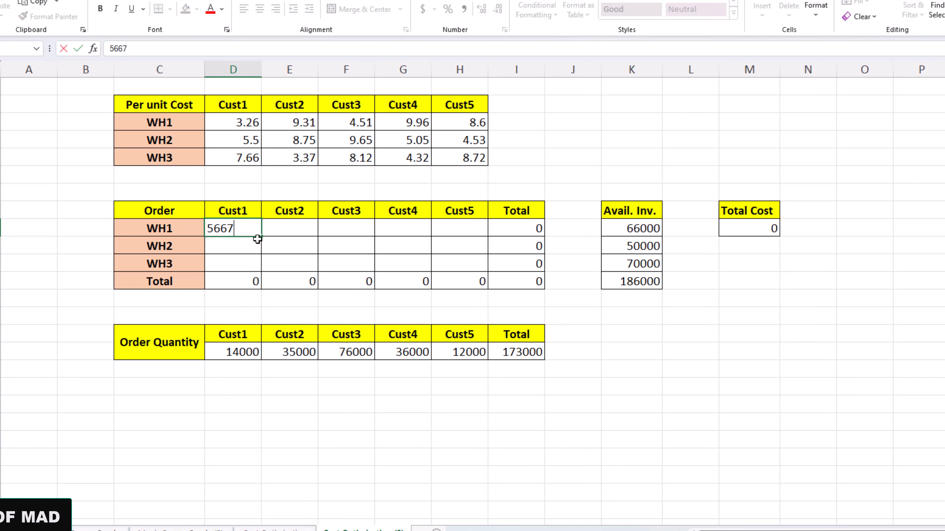
click(252, 246)
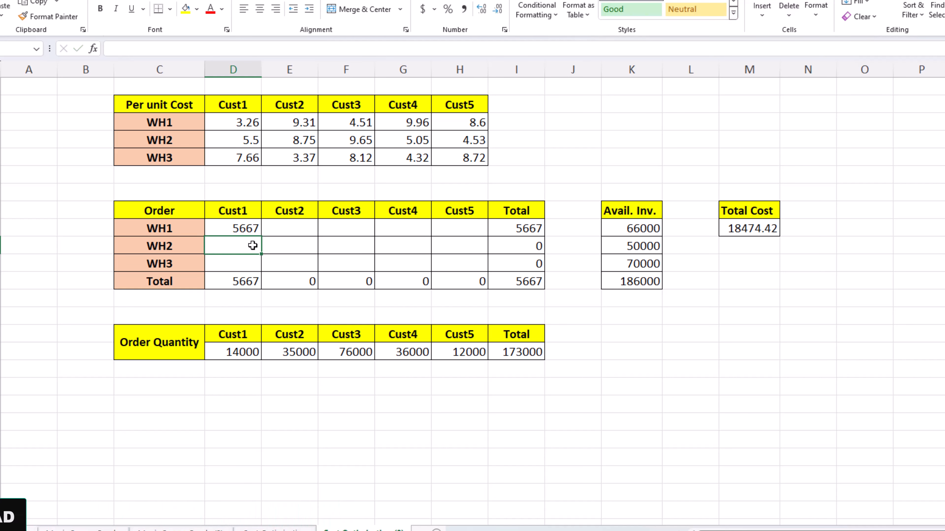
text(456)
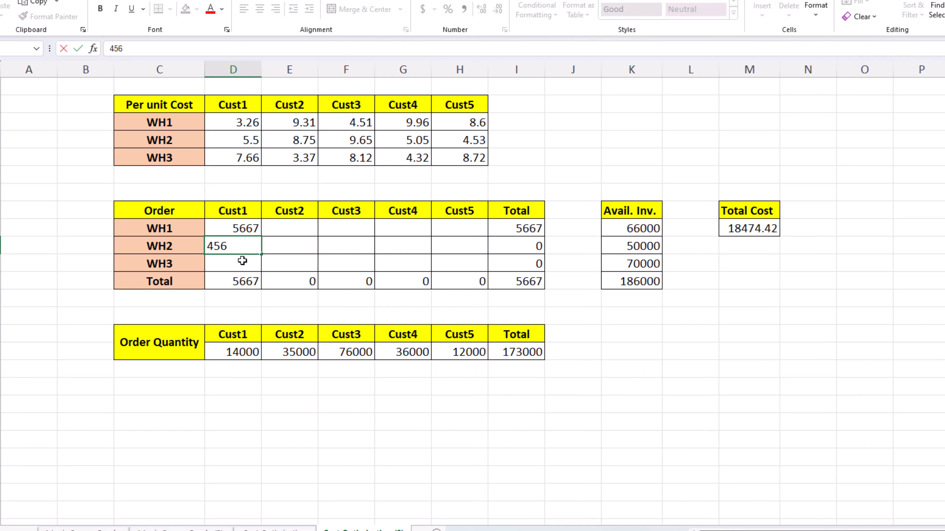
click(238, 262)
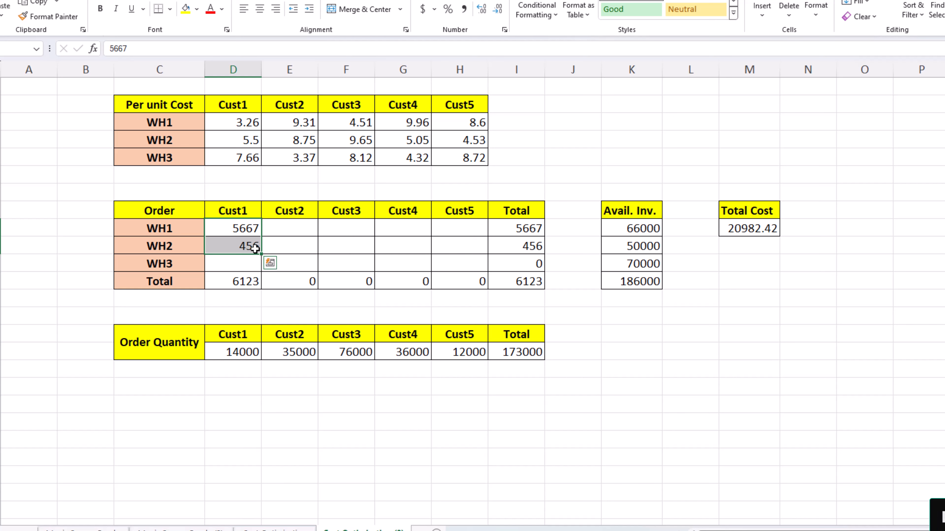
key(Delete)
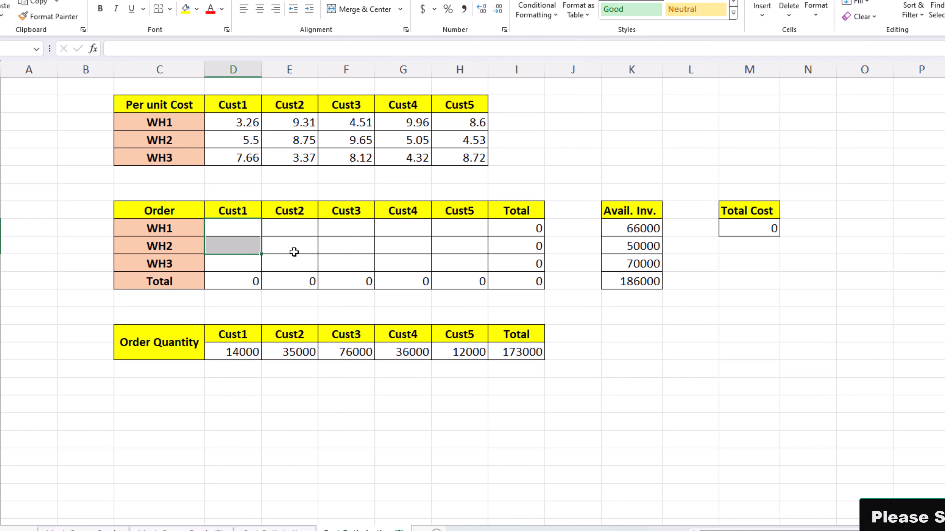
click(315, 249)
click(346, 249)
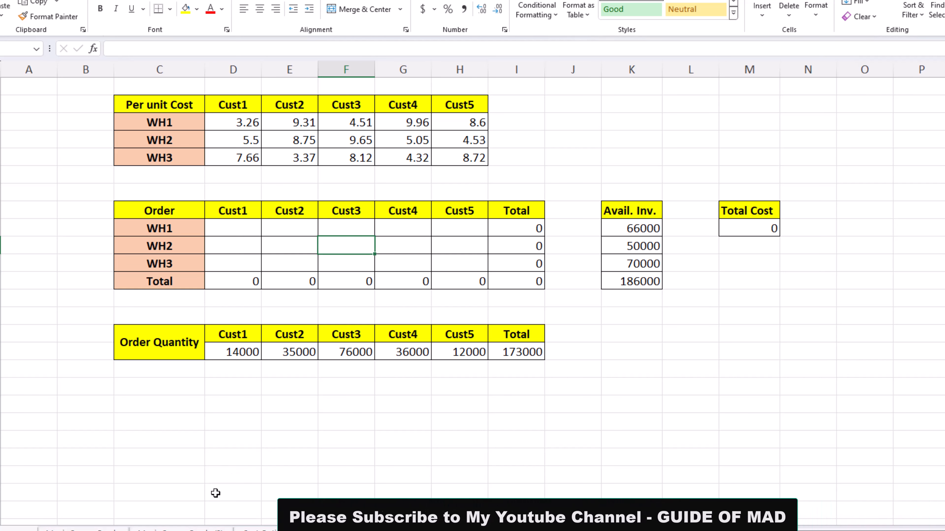
Switch to the 3×3 magic square worksheet and examine the number grid and the column sums beneath it.
click(92, 529)
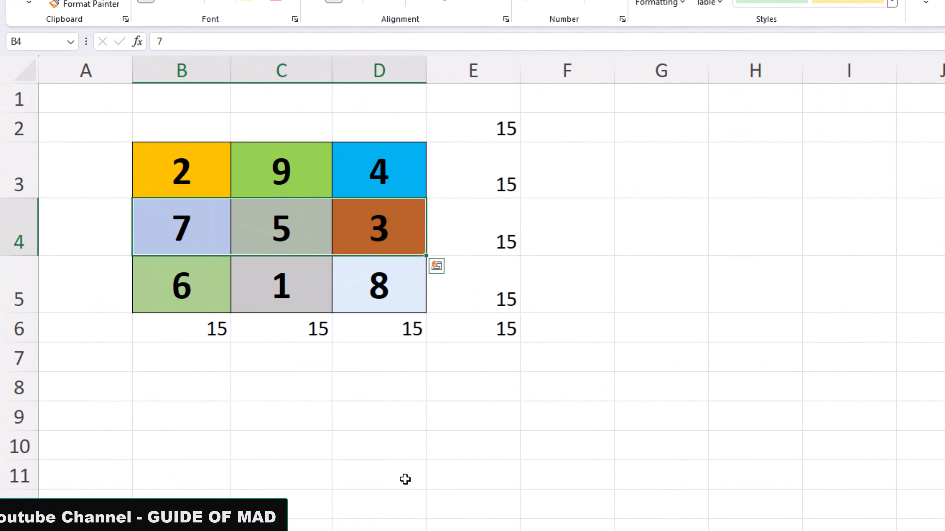
drag(204, 177, 370, 279)
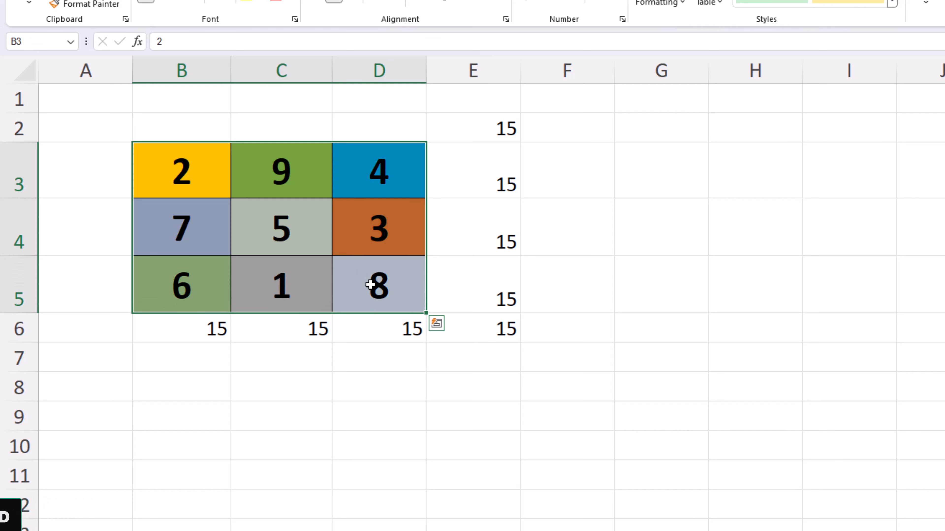
drag(194, 329, 365, 338)
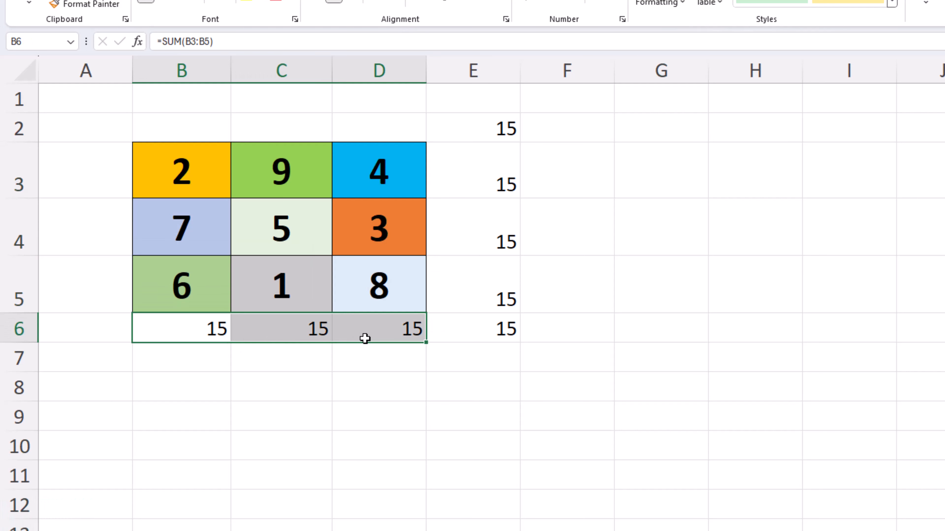
Examine the magic square's columns, rows and the row sum in E3, and clear all numbers from the grid B3:D5.
drag(176, 187, 184, 278)
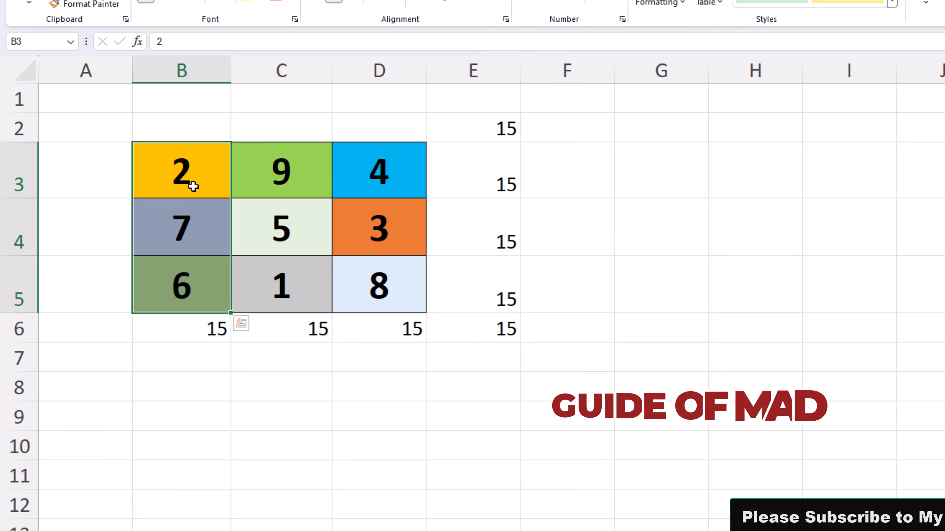
drag(189, 186, 380, 289)
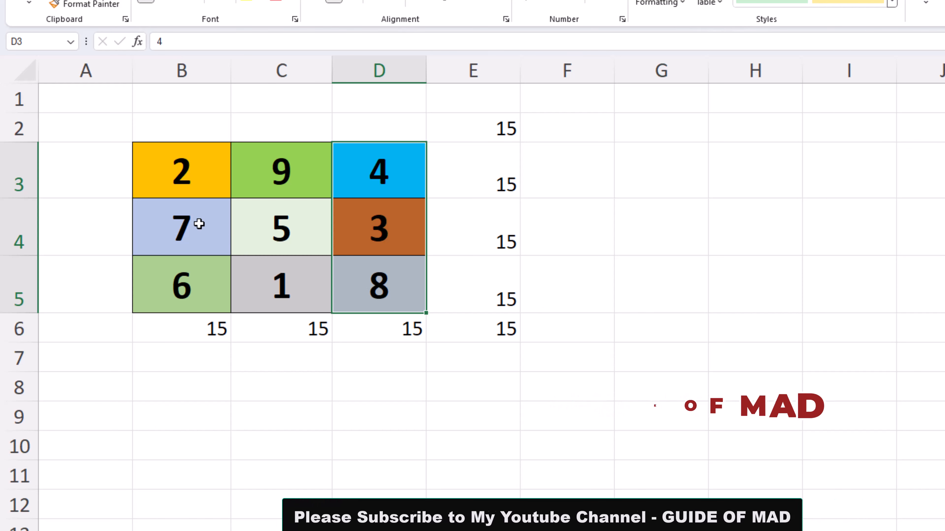
drag(196, 221, 363, 194)
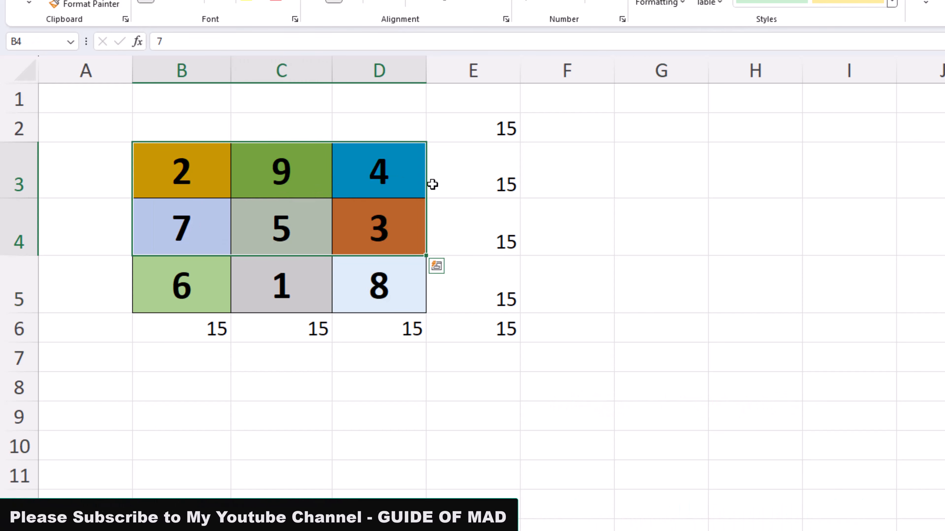
click(477, 184)
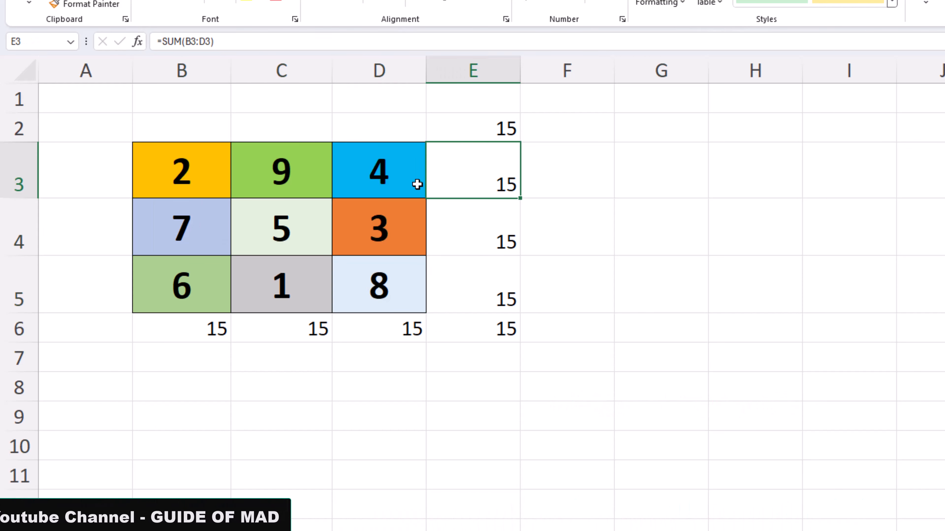
drag(189, 180, 376, 292)
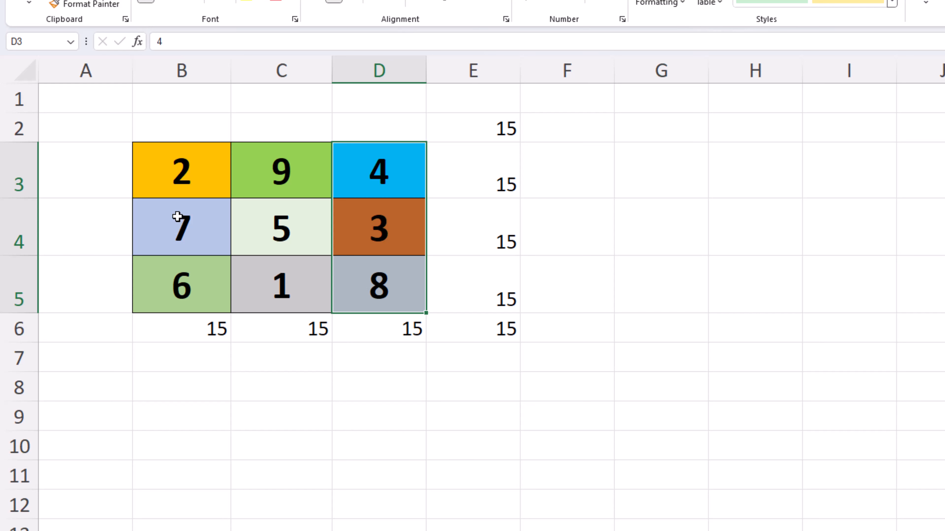
drag(177, 216, 366, 225)
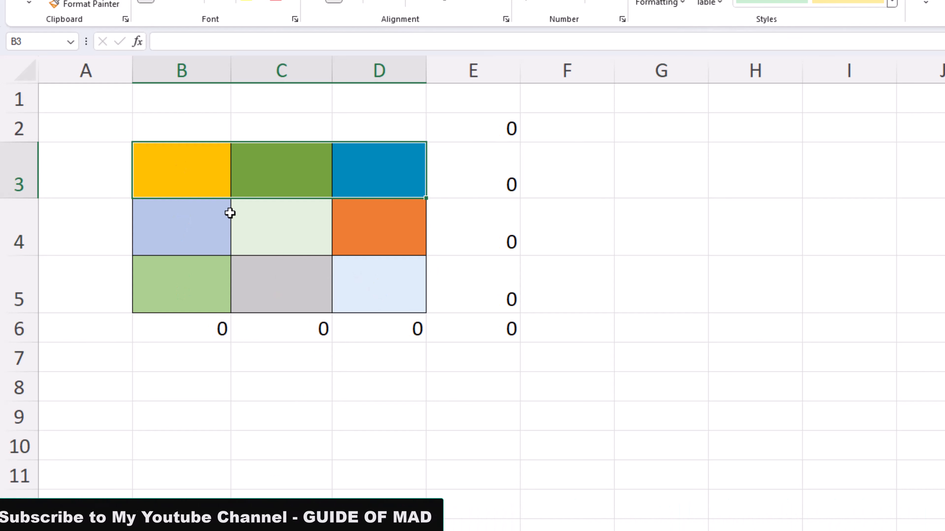
Try the values 4 in B4, 6 in C3 and 2 in D3 of the grid, and clear the three cells.
click(213, 223)
text(4)
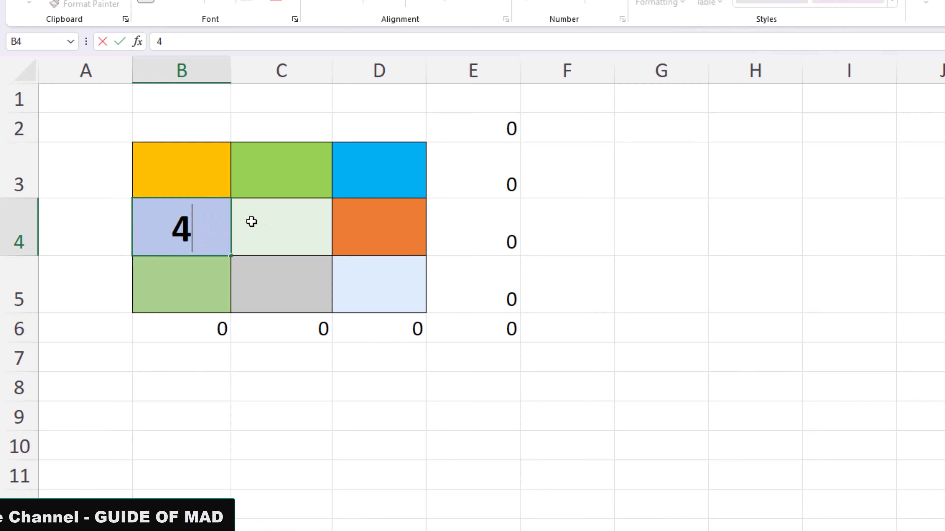
click(275, 195)
text(6)
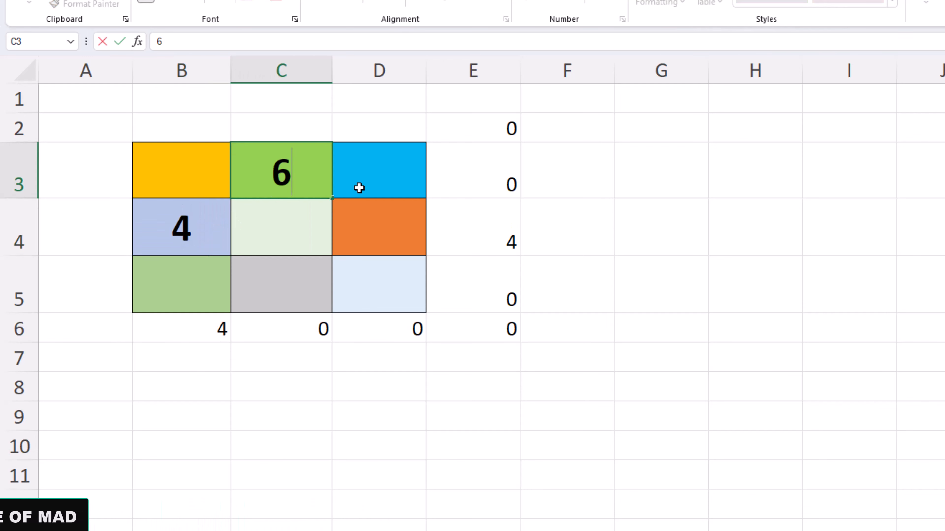
click(364, 185)
text(2)
click(376, 235)
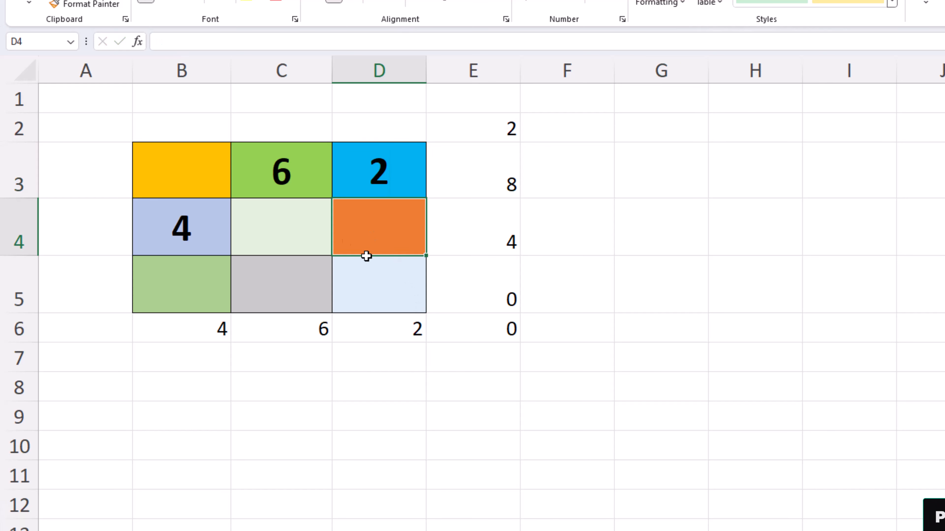
click(200, 232)
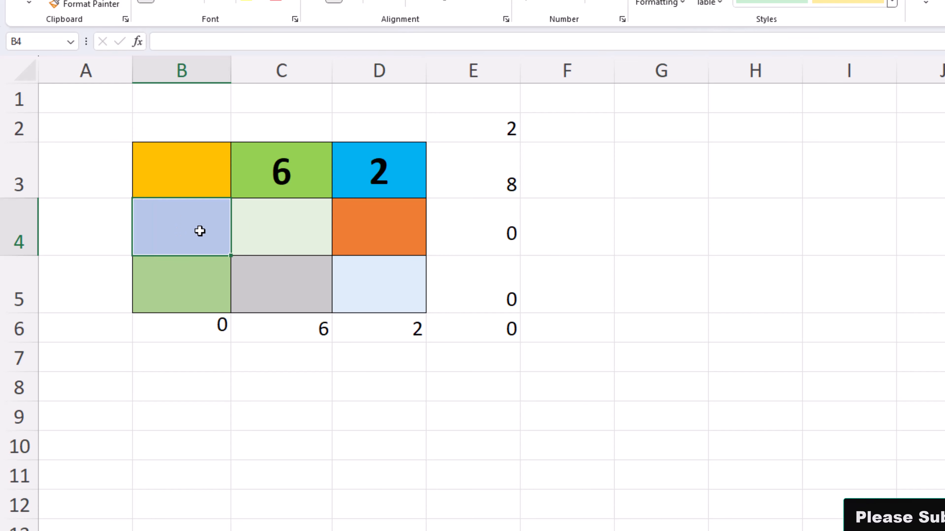
click(288, 175)
key(Delete)
click(362, 183)
key(Delete)
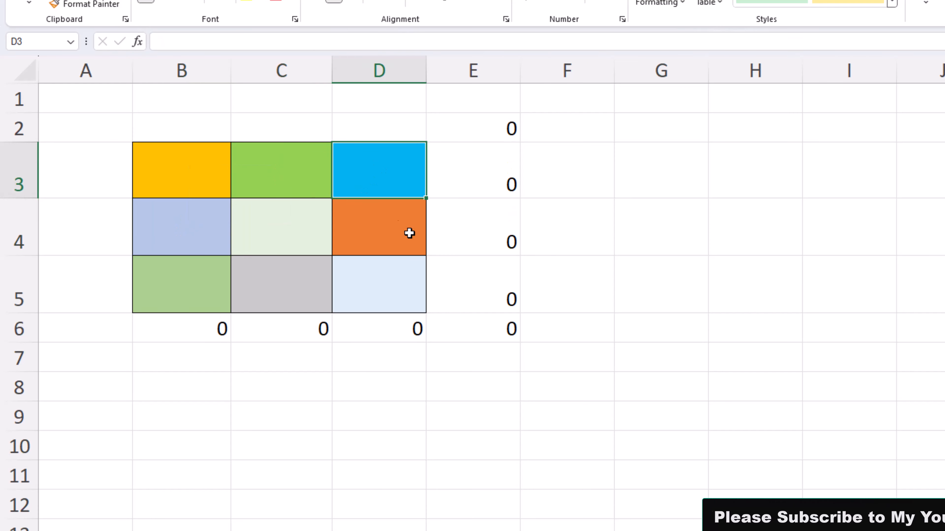
Inspect the column sum formula in B6 and the empty grid range B3:D5 it depends on.
click(585, 377)
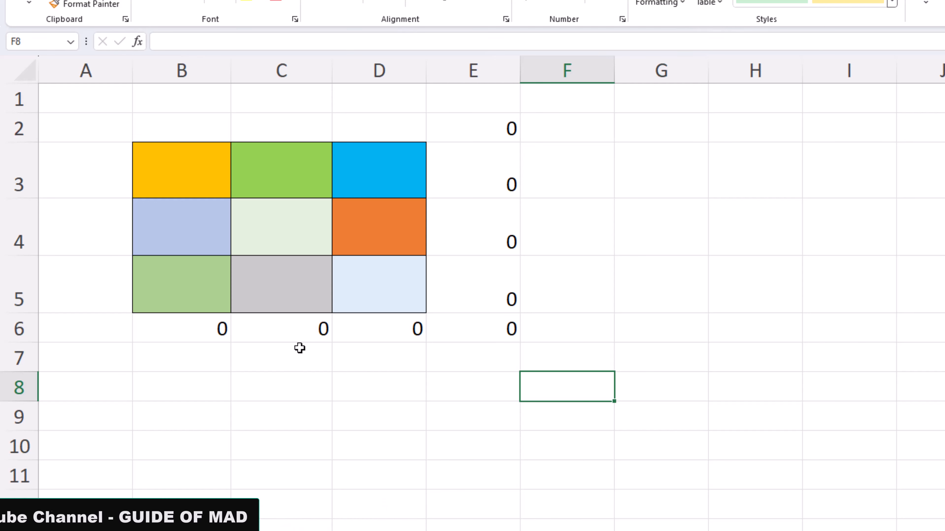
click(201, 327)
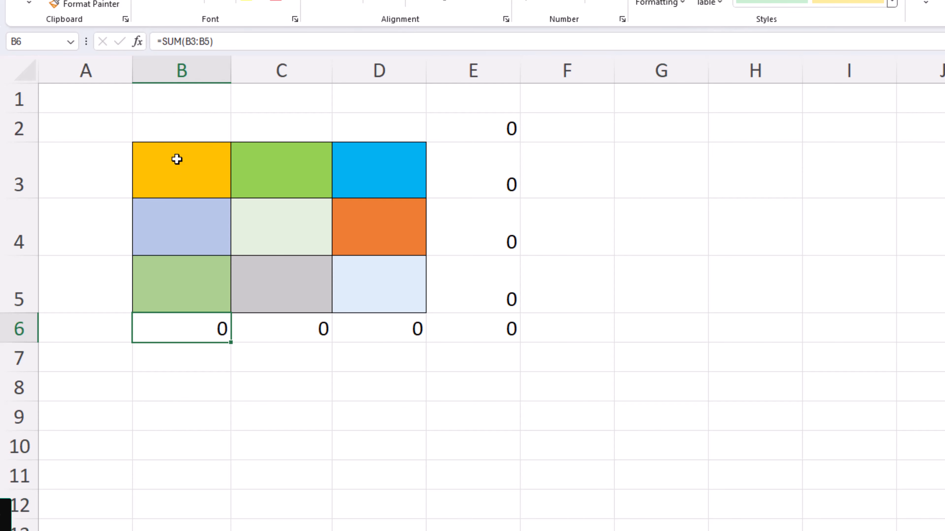
drag(177, 159, 361, 279)
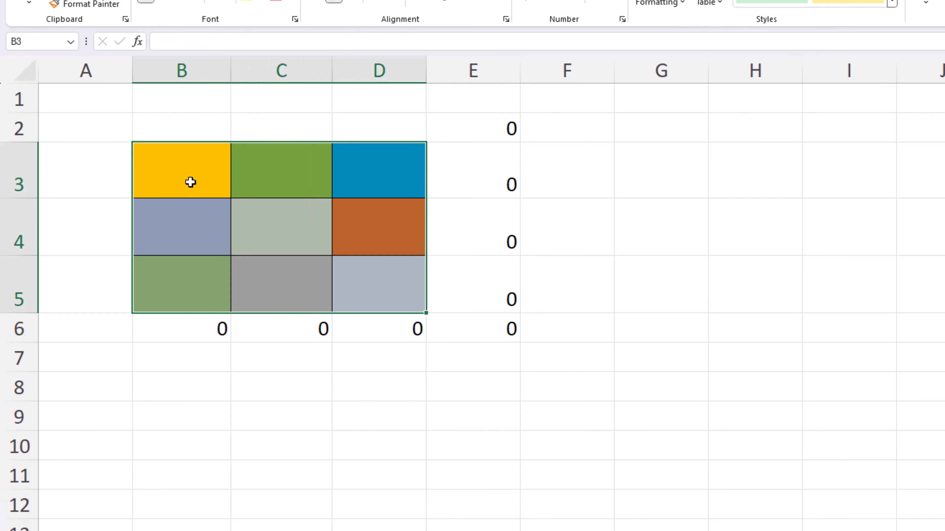
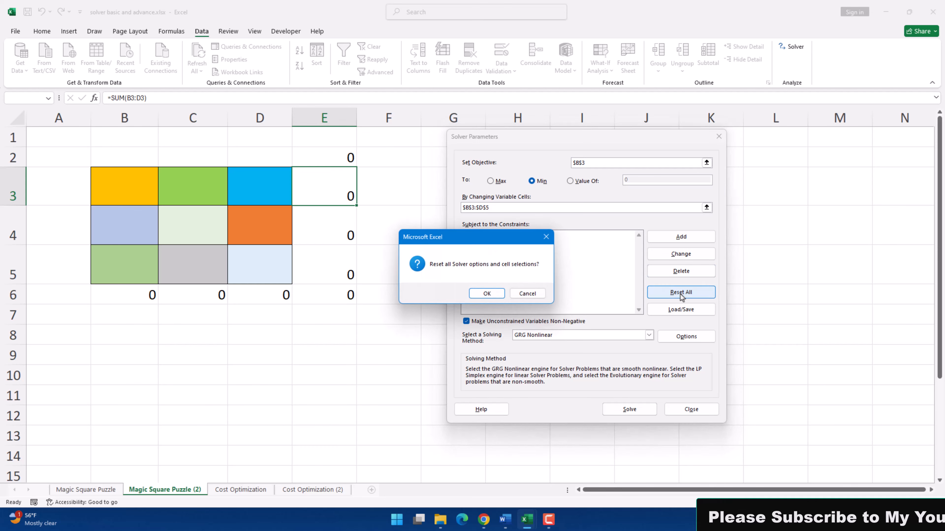
Reset all Solver settings, set the objective to minimise B3, and use B3:D5 as the changing variable cells.
click(489, 293)
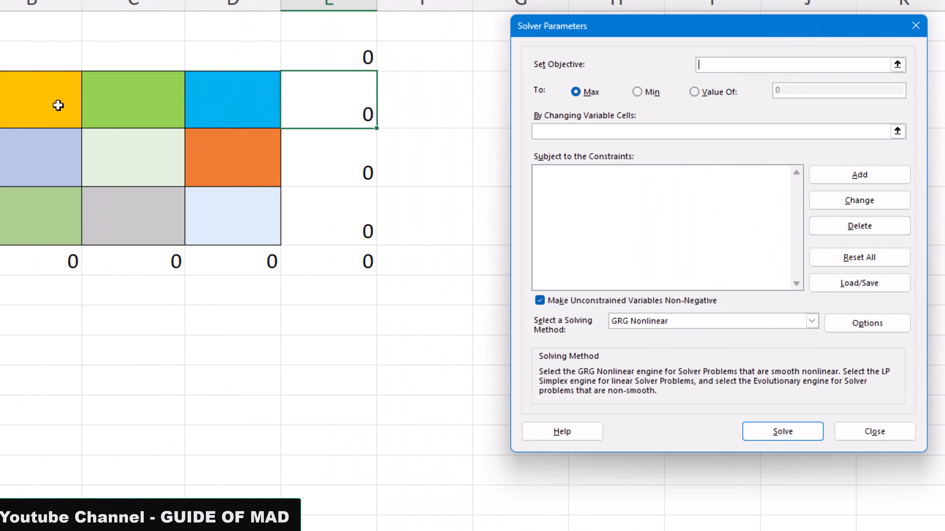
click(19, 99)
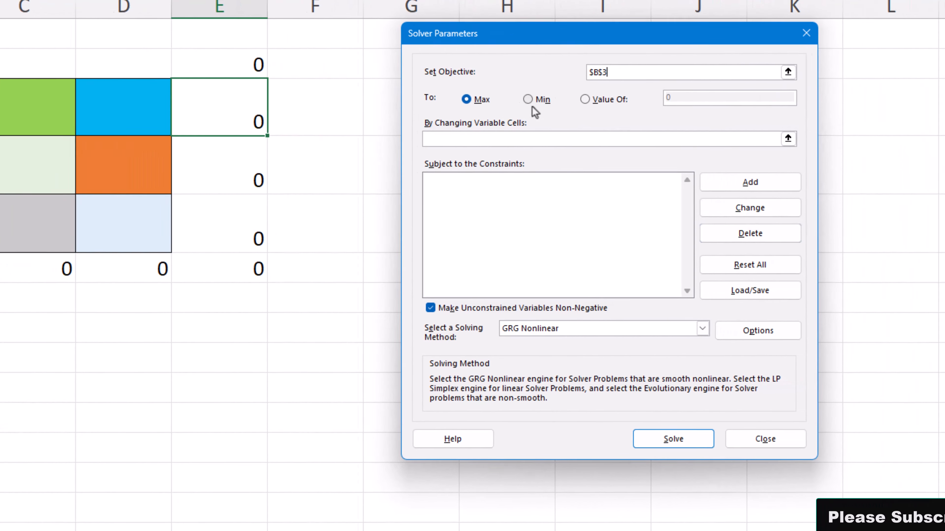
click(713, 92)
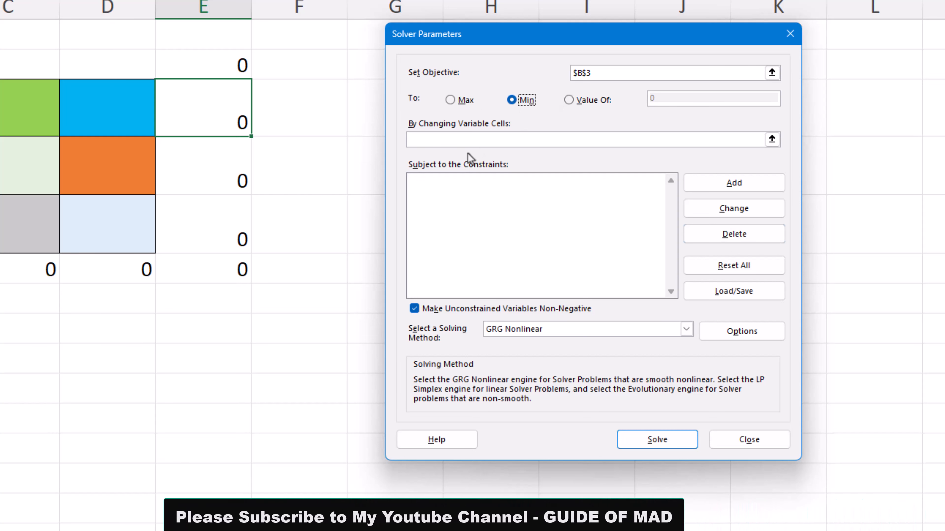
click(445, 140)
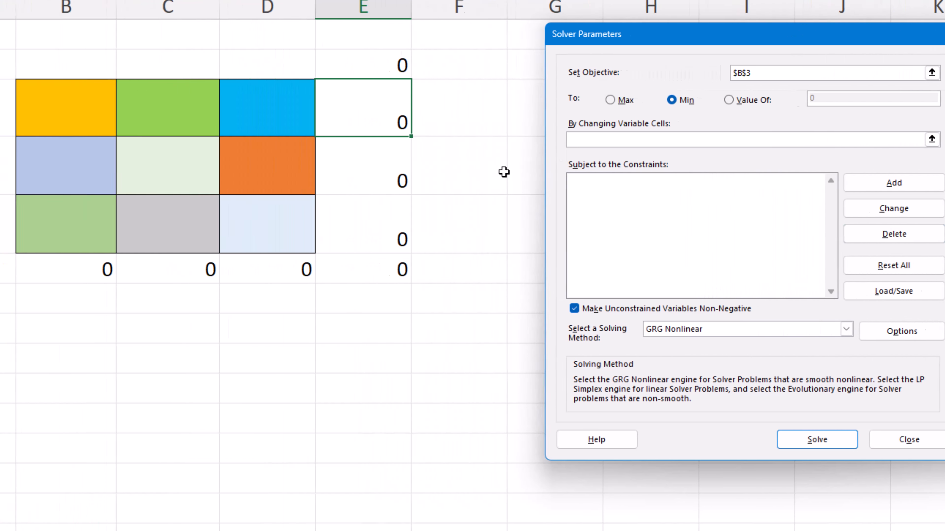
drag(111, 106, 310, 233)
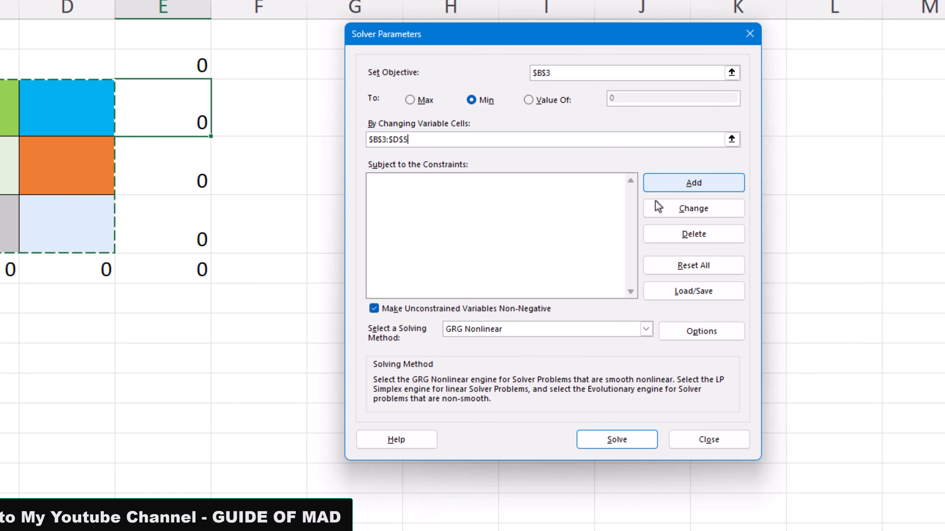
Add a Solver constraint that makes all values in the grid B3:D5 different (dif, AllDifferent).
click(680, 185)
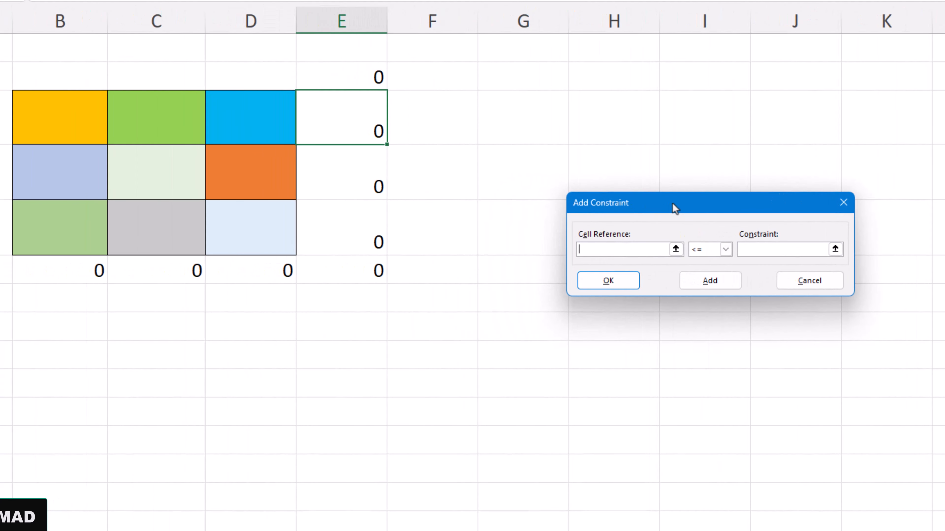
drag(676, 209, 585, 184)
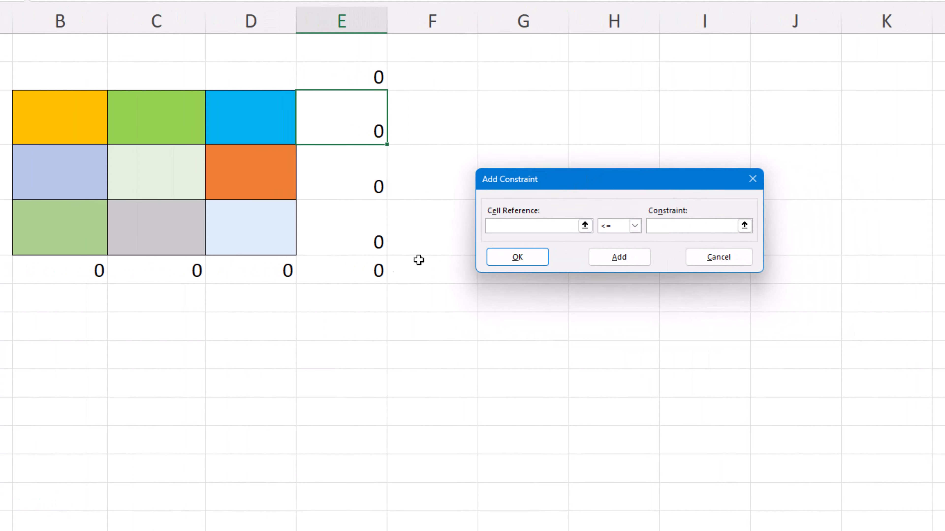
drag(50, 128, 245, 236)
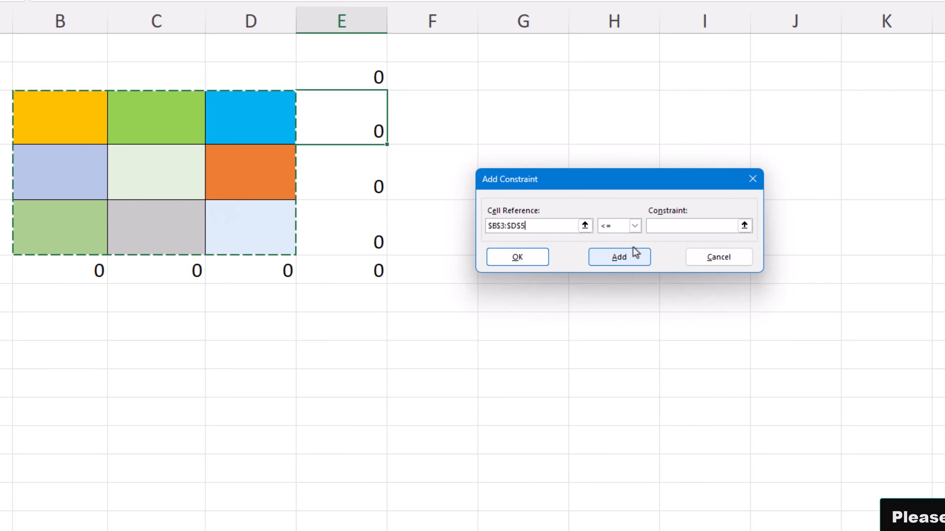
click(634, 227)
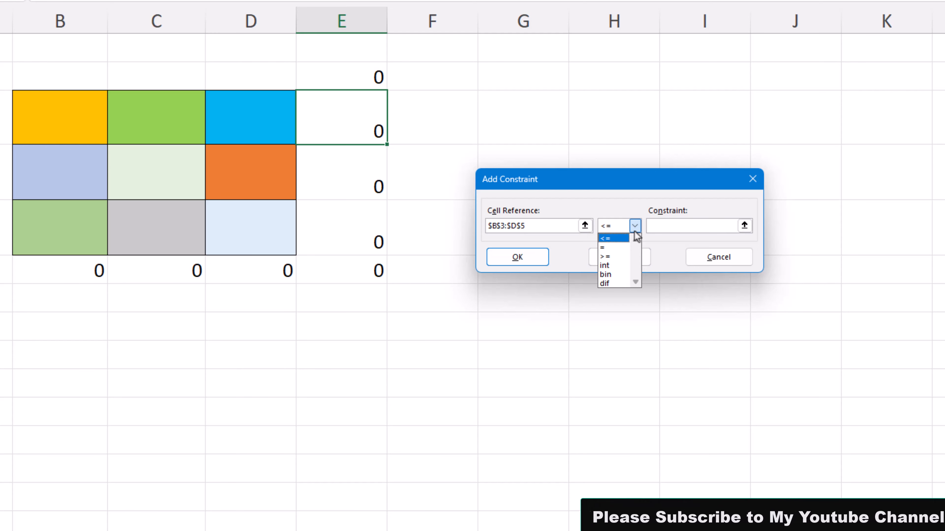
click(617, 283)
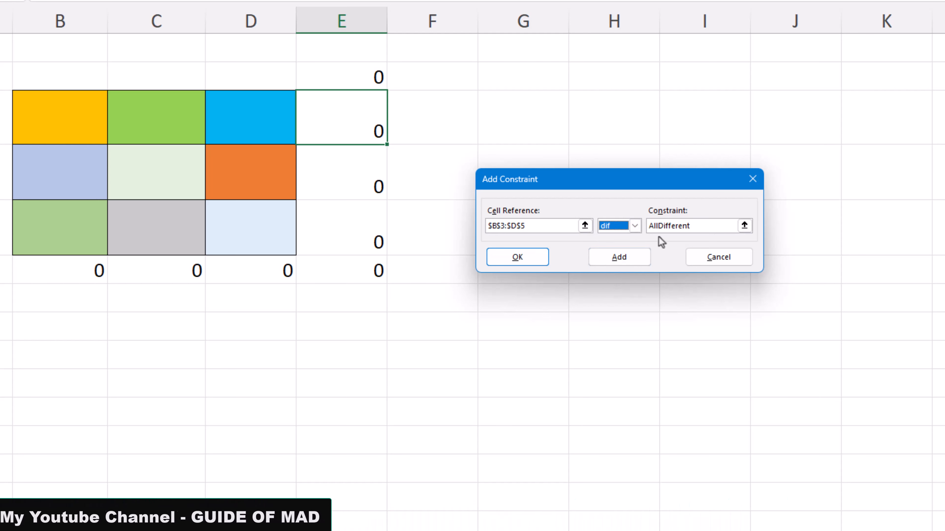
click(630, 257)
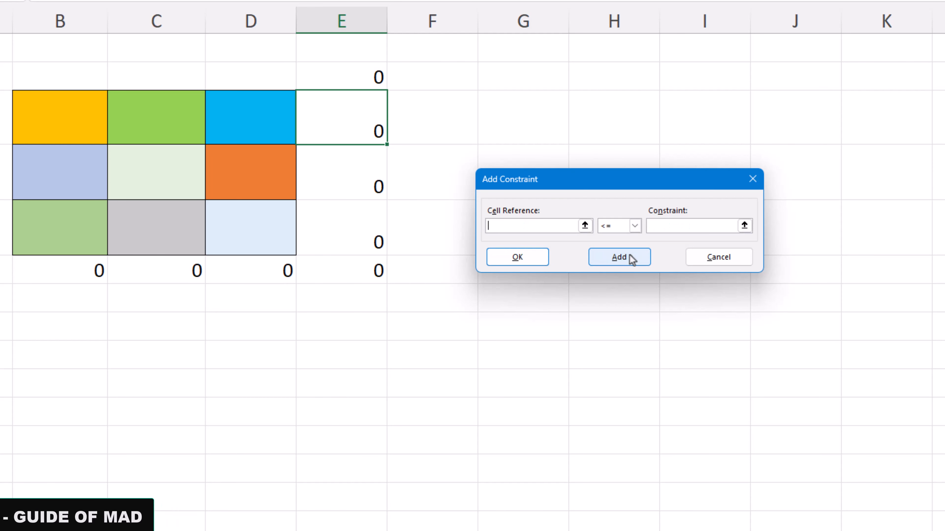
Add a Solver constraint that restricts the grid cells B3:D5 to integers.
drag(57, 131, 217, 221)
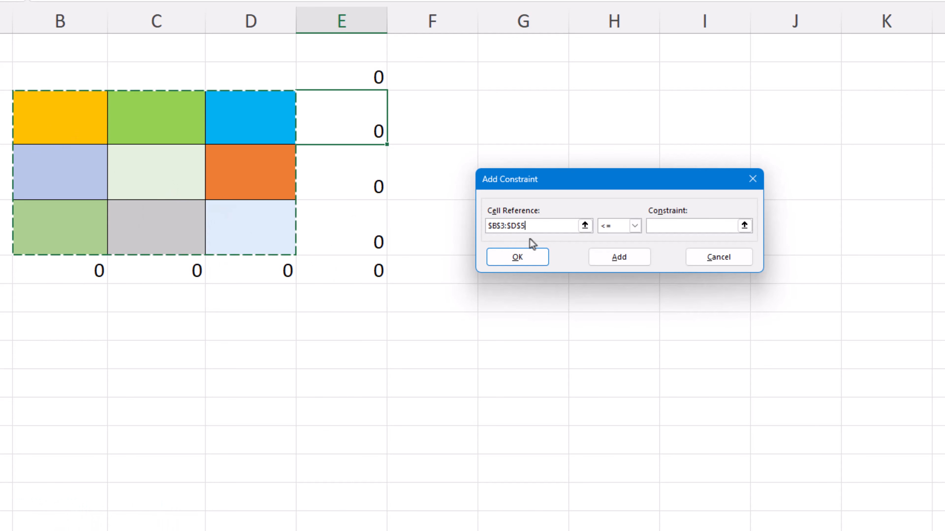
click(634, 226)
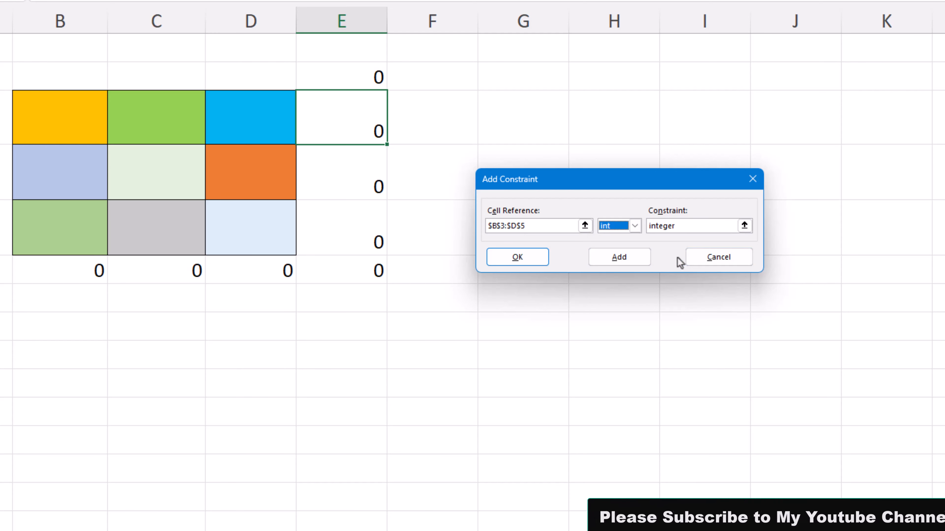
click(629, 261)
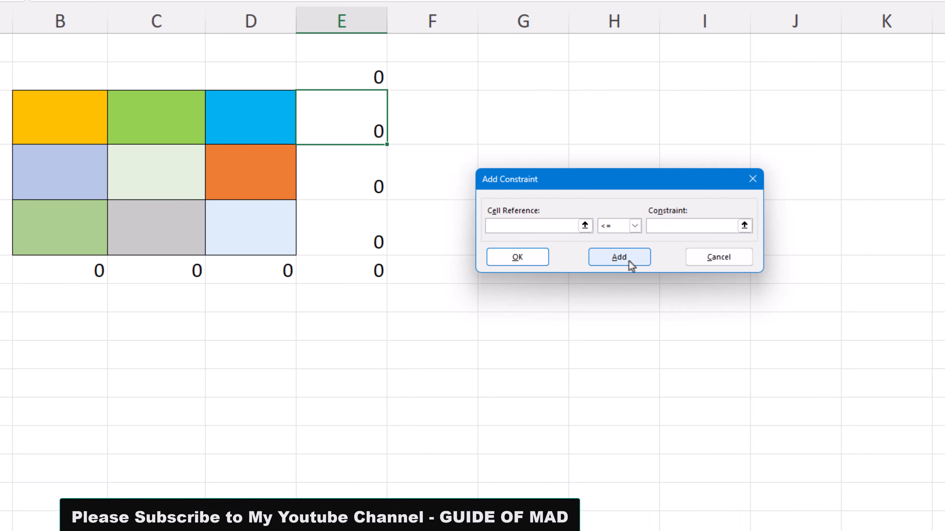
Add a Solver constraint that makes the sums in B6:E6 equal to 15.
drag(56, 271, 340, 274)
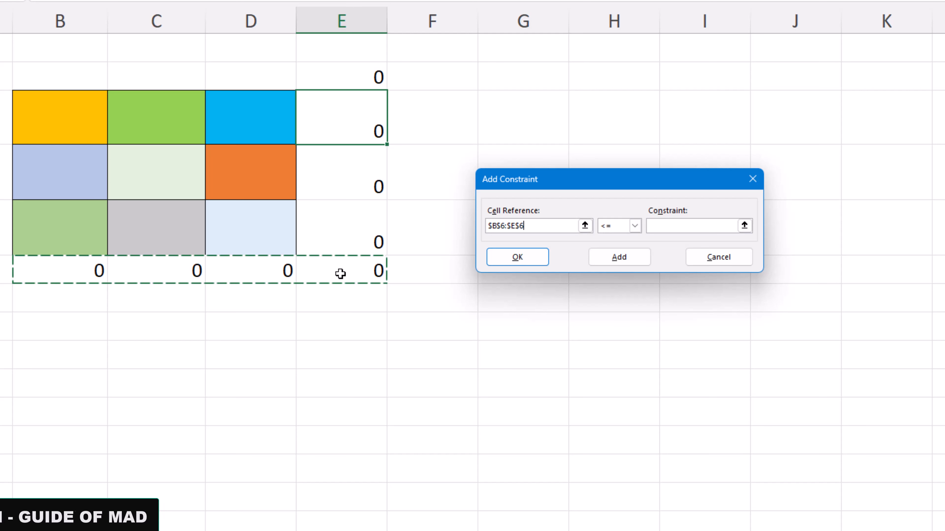
click(632, 230)
click(614, 248)
click(668, 226)
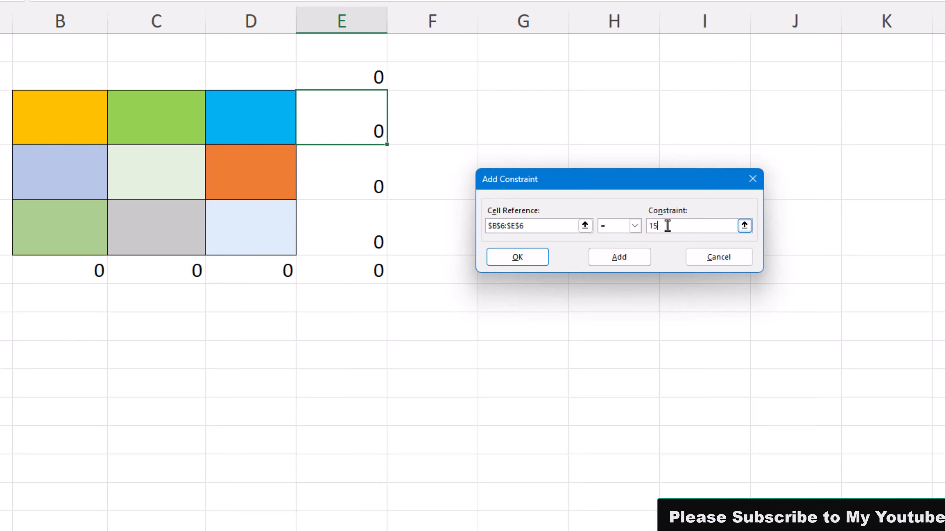
click(610, 262)
Add a Solver constraint that makes the sums in E2:E5 equal to 15, and return to the Solver parameters.
drag(353, 78, 355, 231)
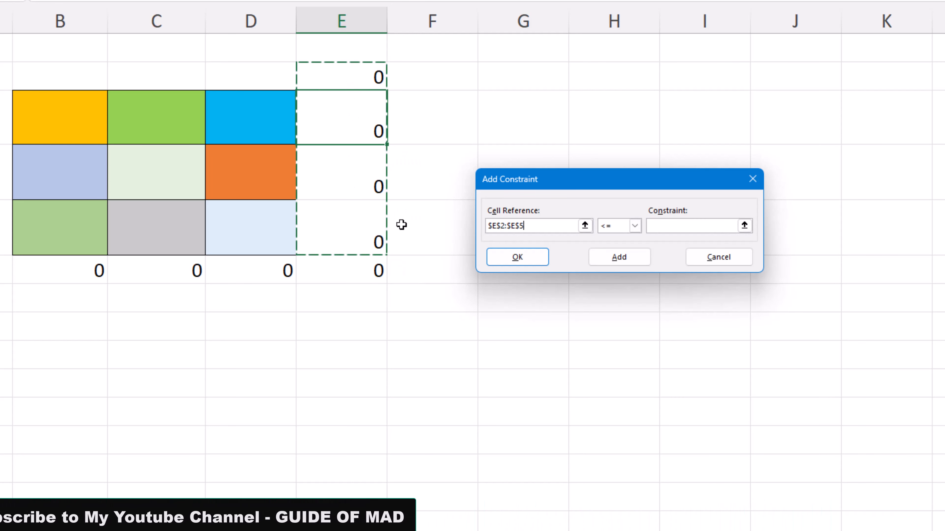
click(635, 225)
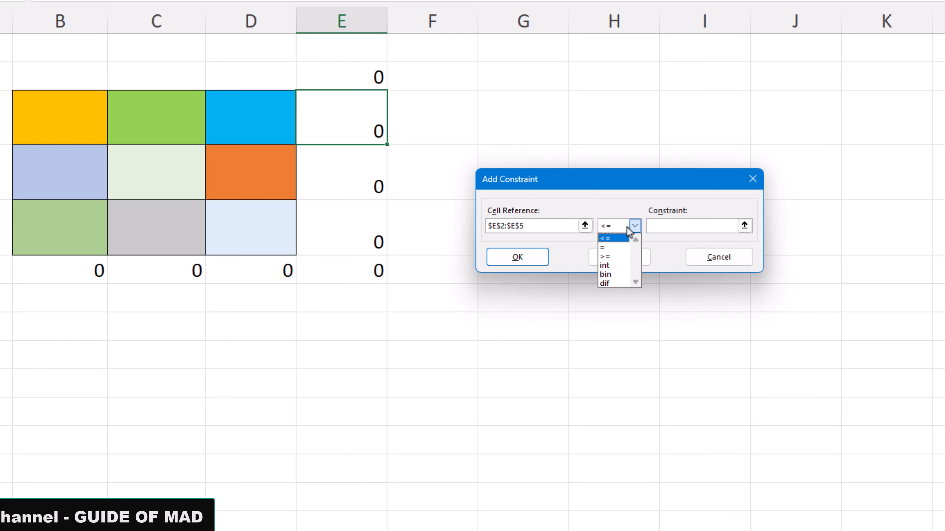
click(612, 245)
click(676, 230)
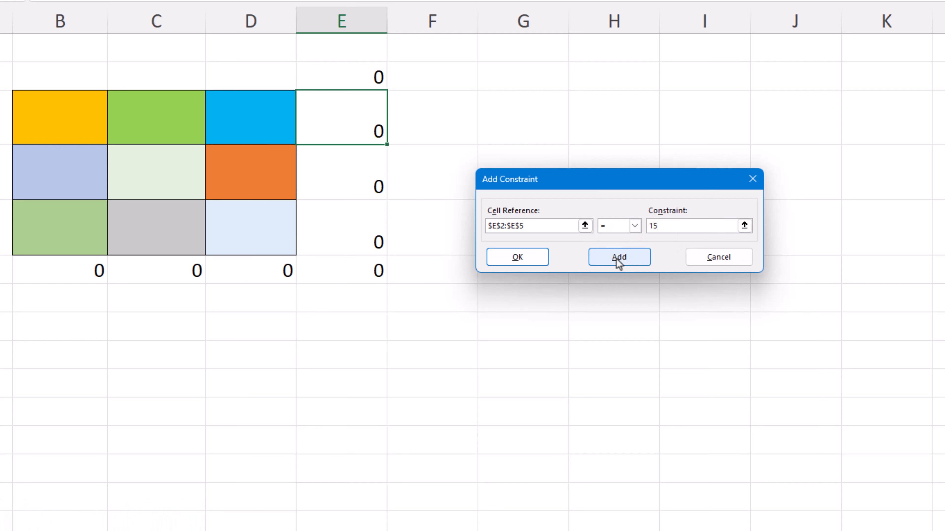
click(517, 257)
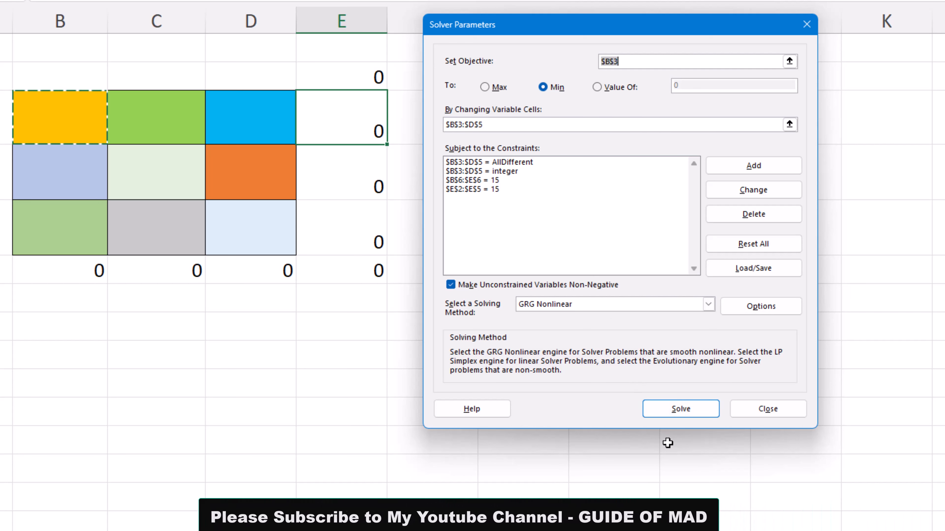
Solve the magic square with GRG Nonlinear and keep the Solver solution.
click(680, 409)
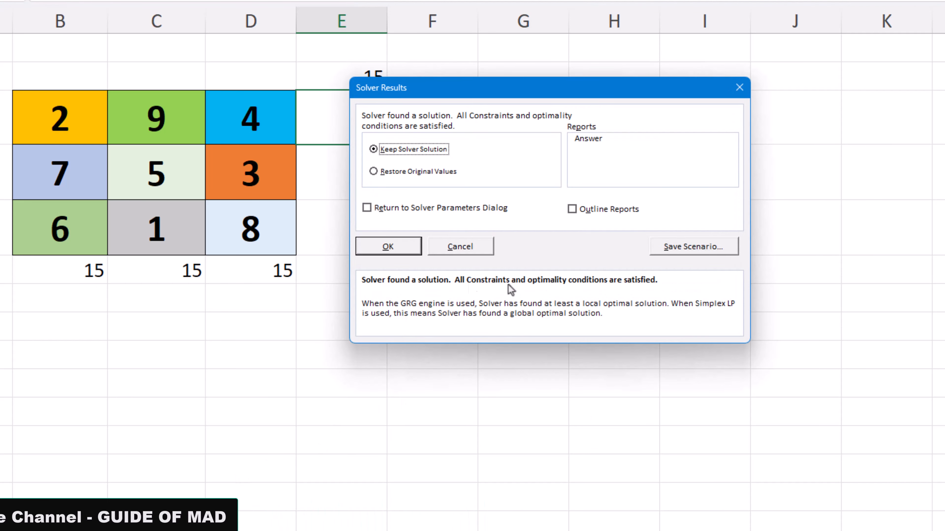
click(394, 253)
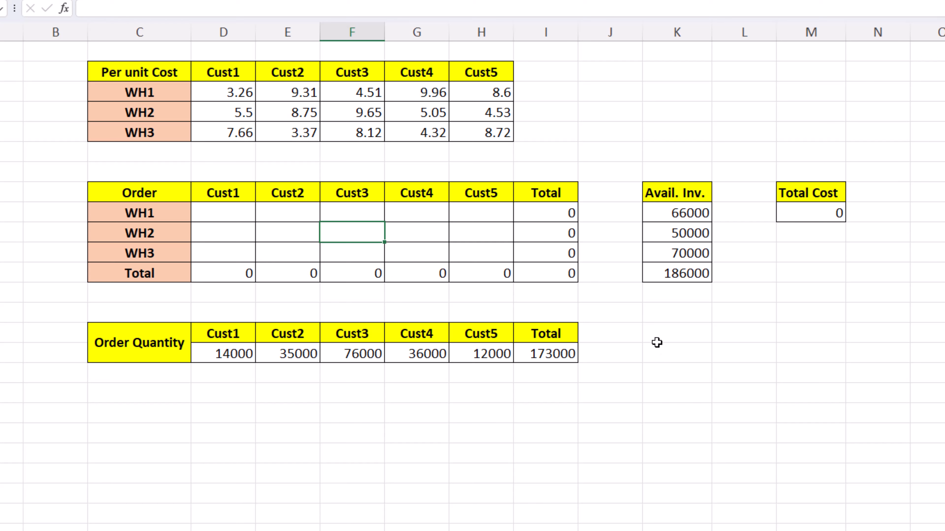
Inspect the SUM formulas in the Order table for the Cust1 and Cust2 totals and the WH1 total, leaving them unedited.
click(233, 275)
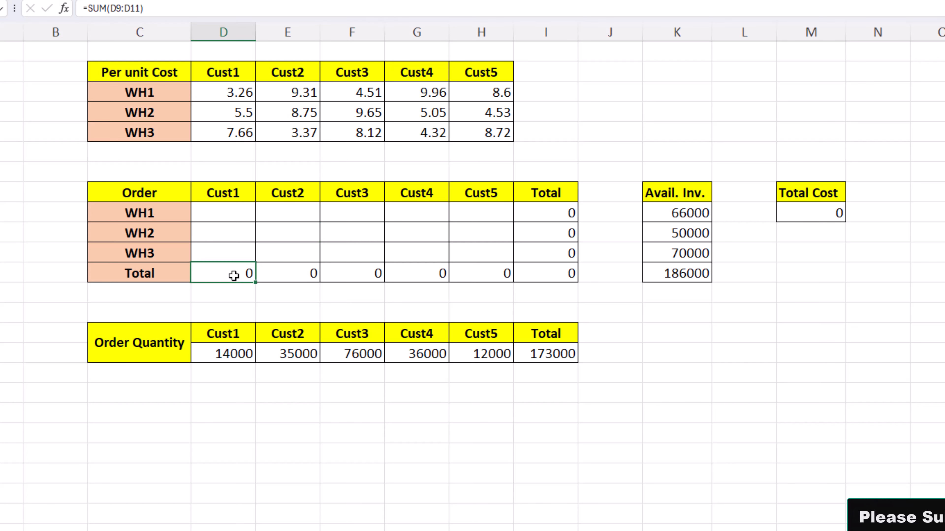
double_click(233, 275)
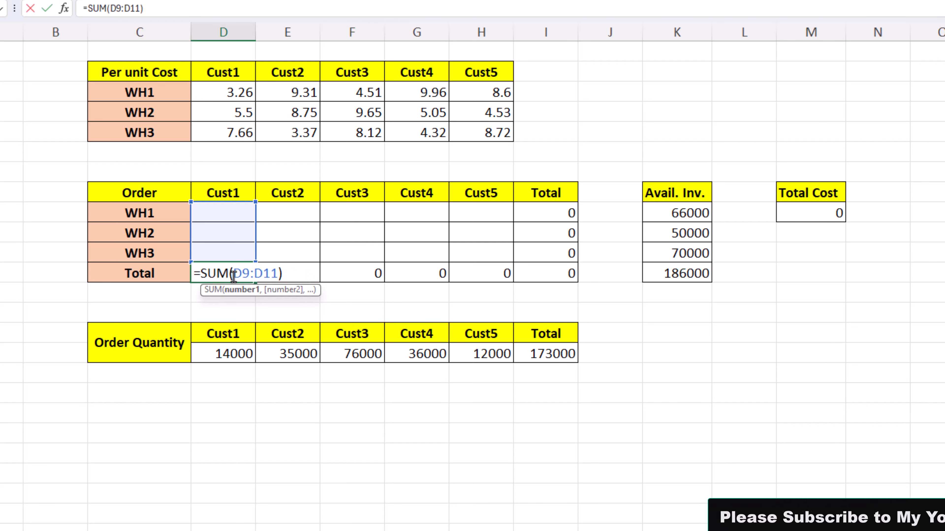
key(Escape)
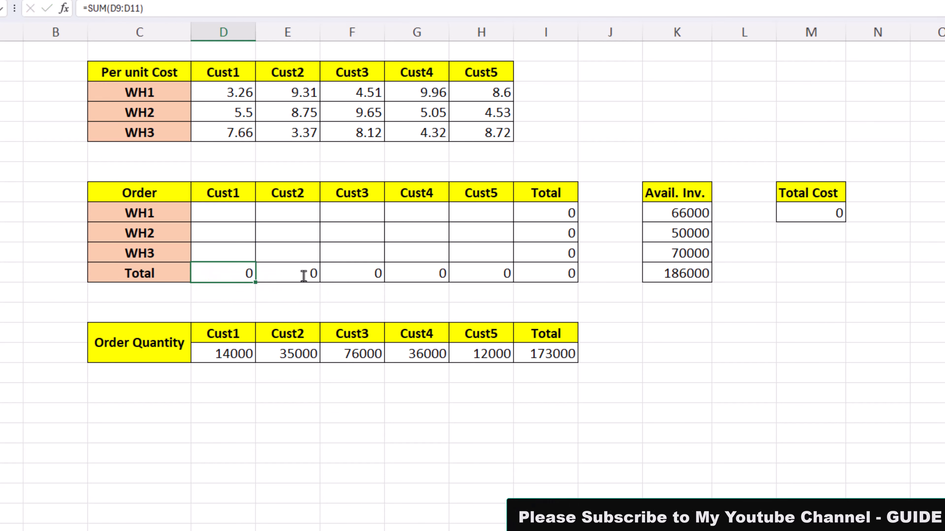
click(305, 273)
double_click(304, 275)
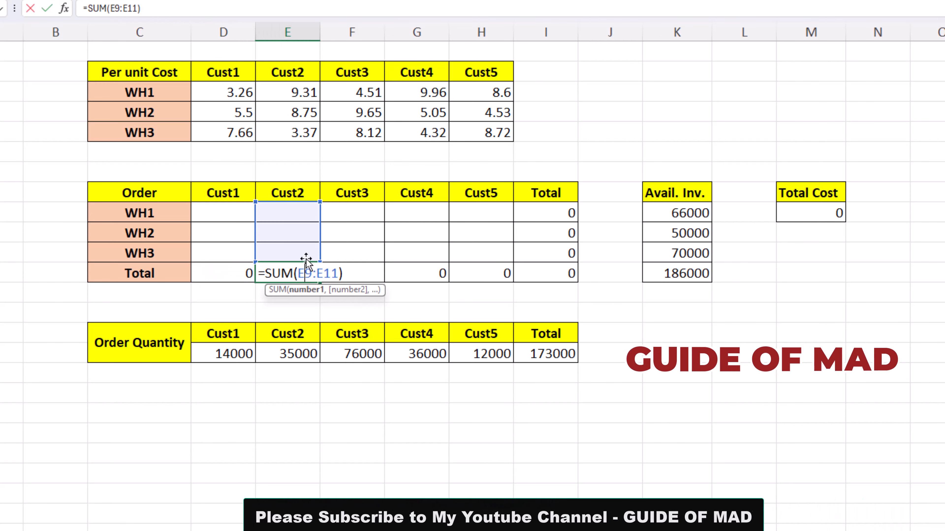
key(Escape)
click(561, 212)
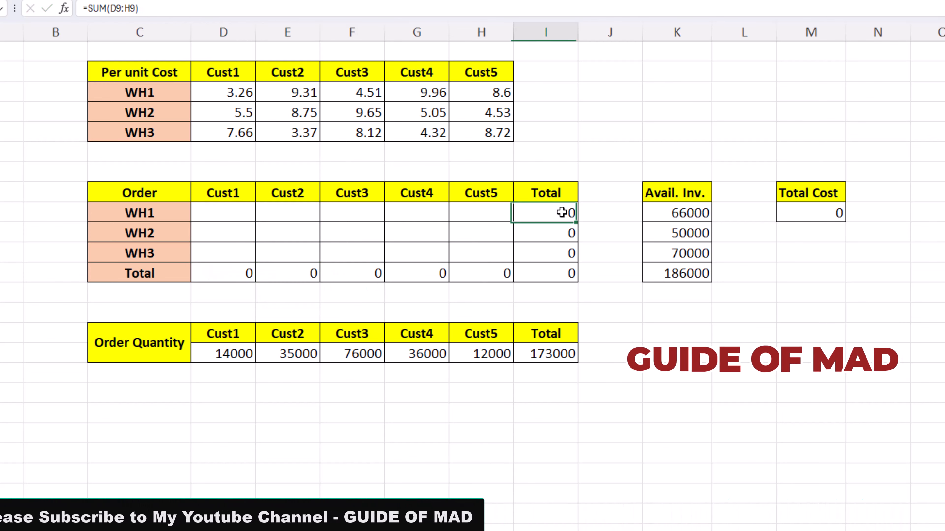
double_click(561, 212)
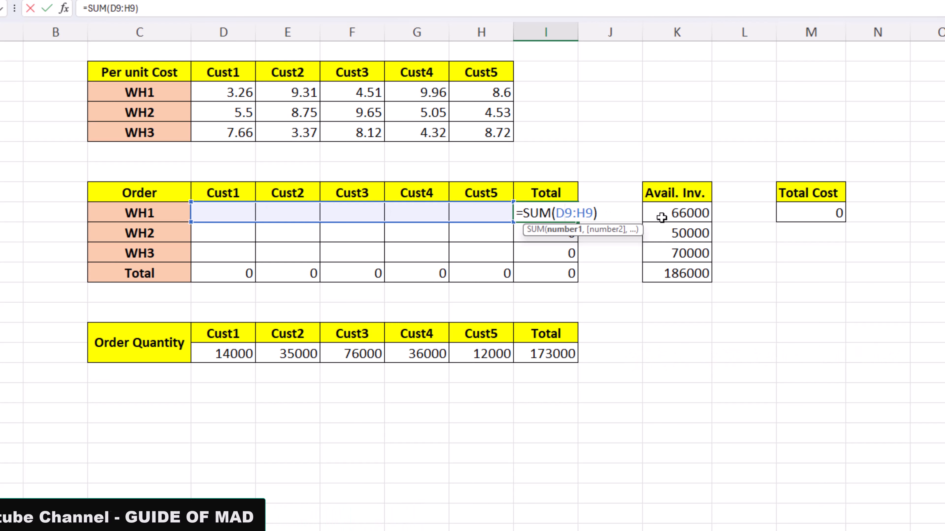
key(Escape)
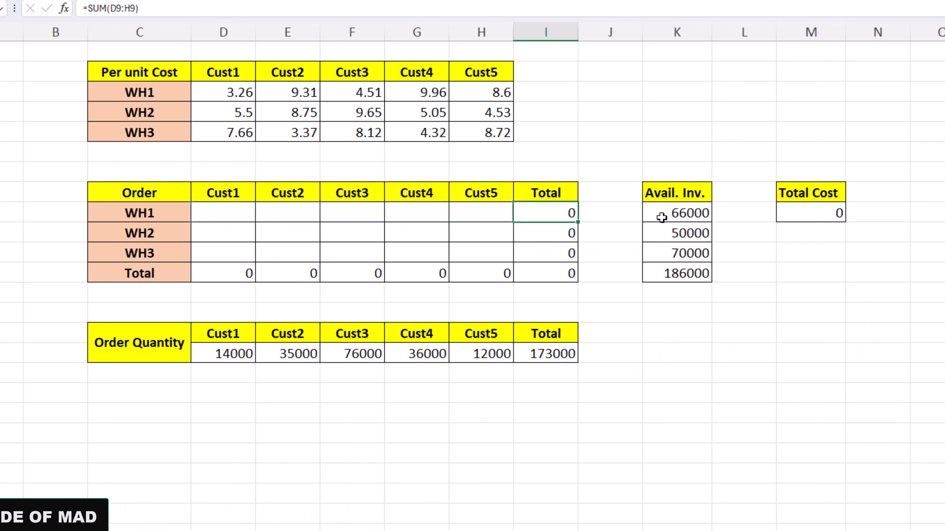
Enter a trial order of 100 from WH1 to Cust1 and inspect the SUMPRODUCT formula behind Total Cost.
click(234, 208)
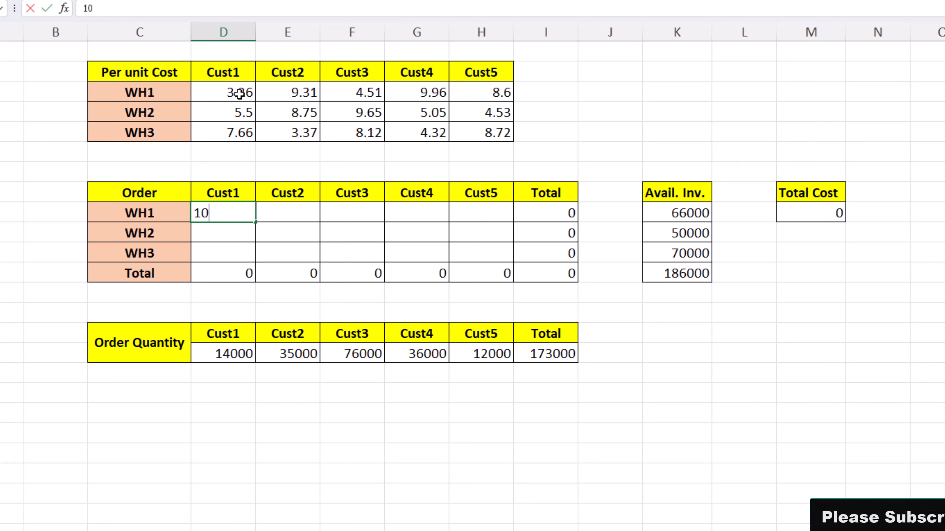
click(326, 261)
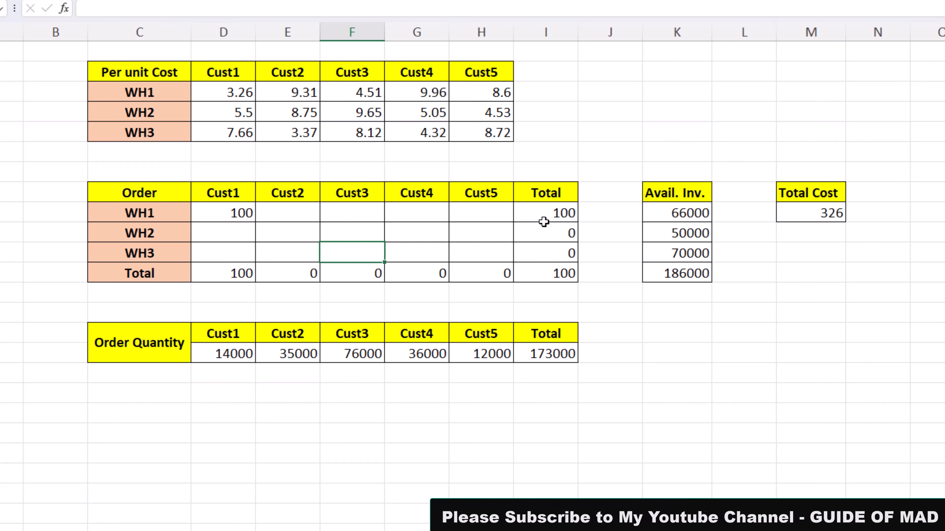
click(246, 92)
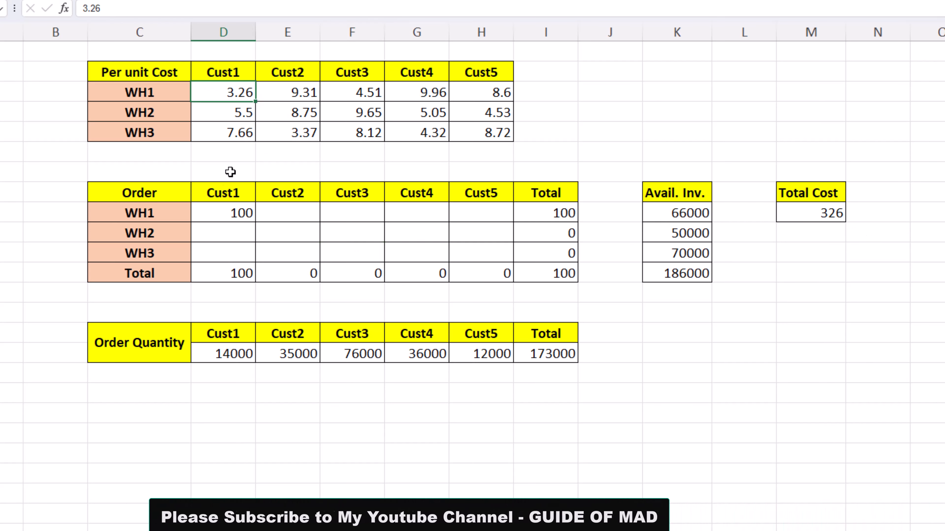
click(226, 212)
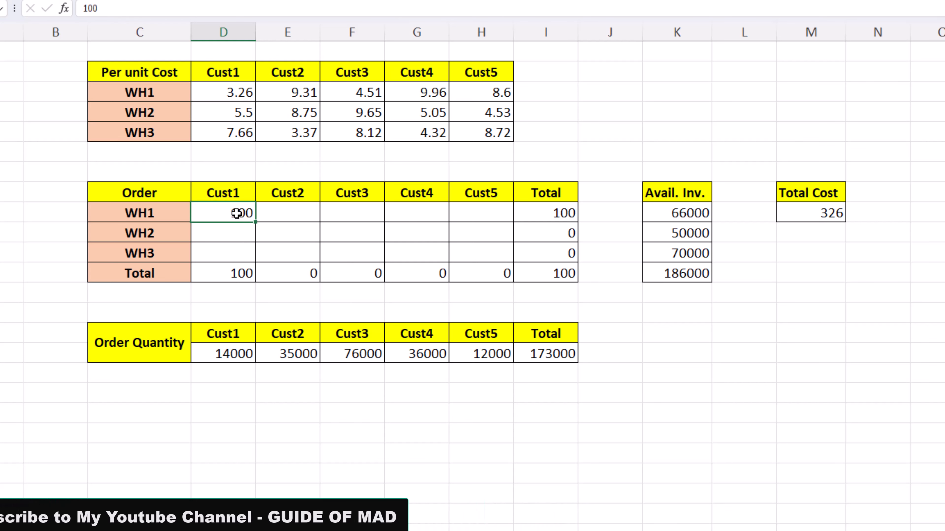
click(806, 211)
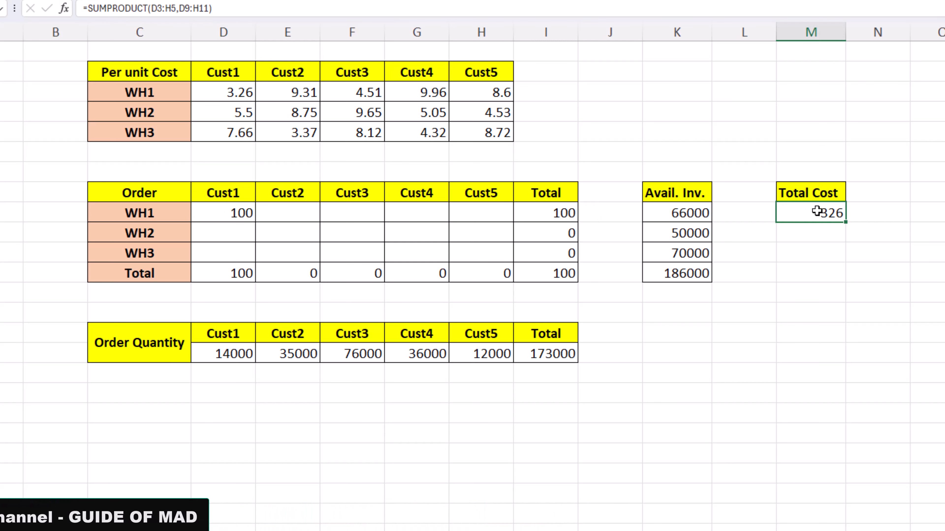
double_click(817, 211)
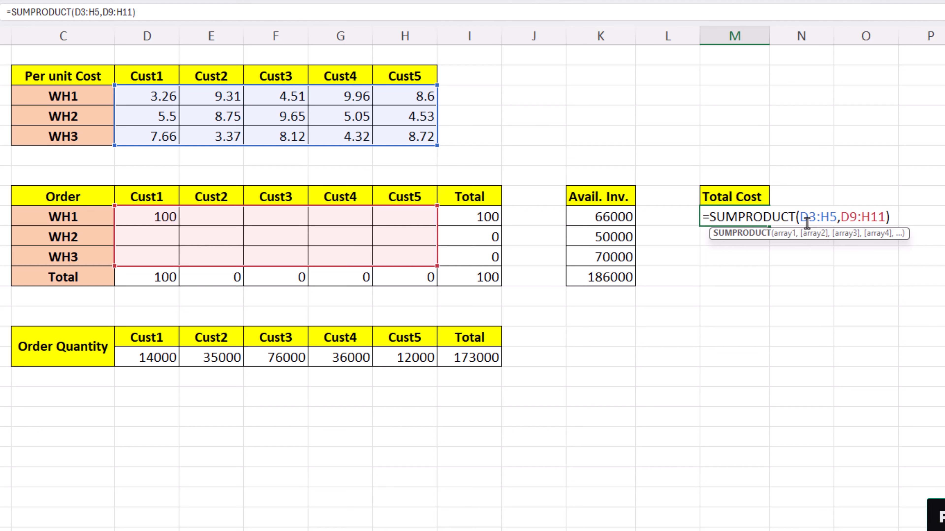
Examine both array arguments of the Total Cost SUMPRODUCT formula, close it unedited, and compare the result with the WH1 to Cust1 trial order.
click(784, 234)
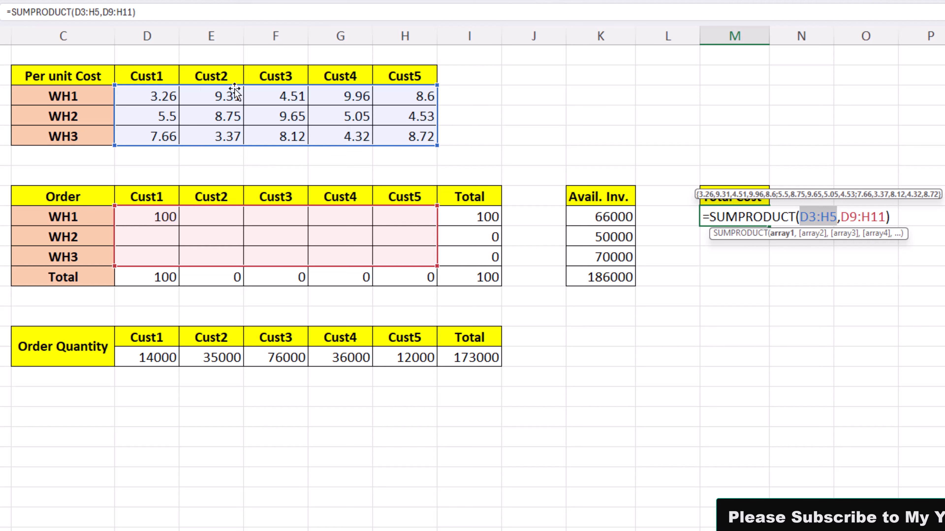
click(812, 233)
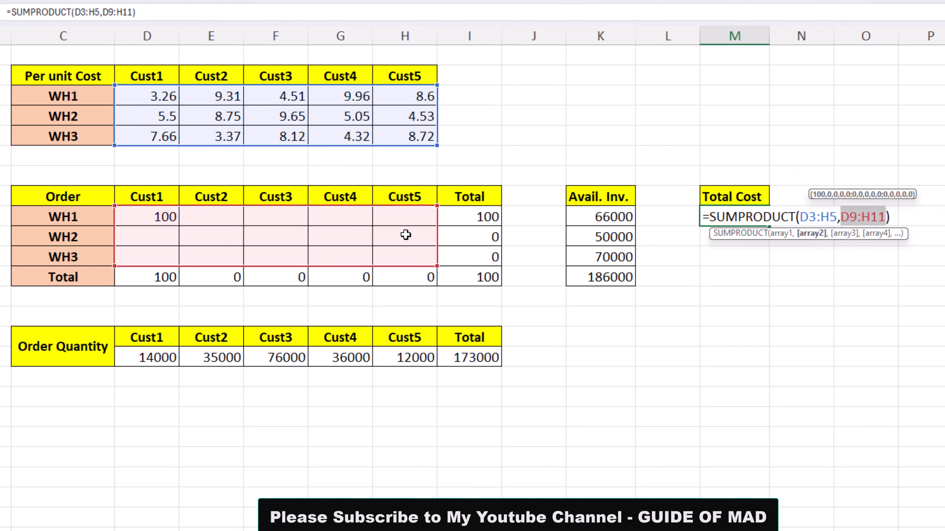
key(ctrl+Return)
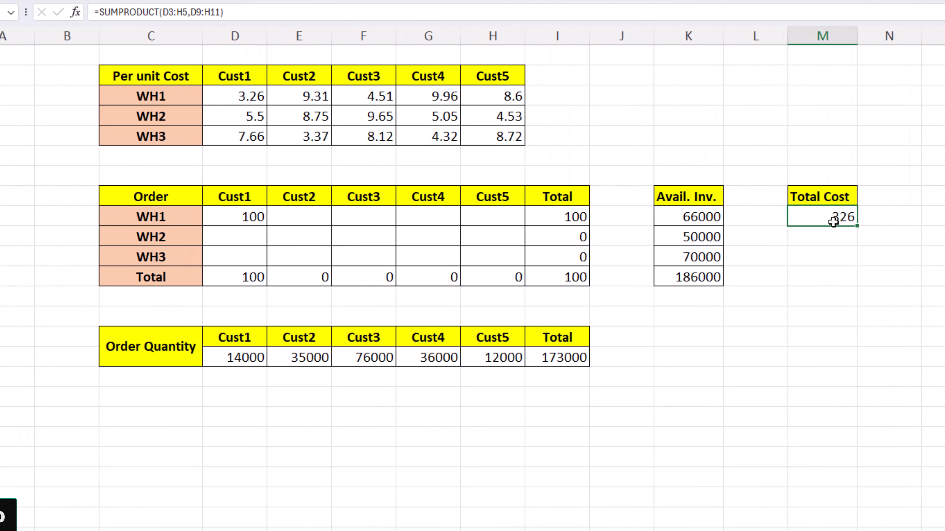
click(225, 222)
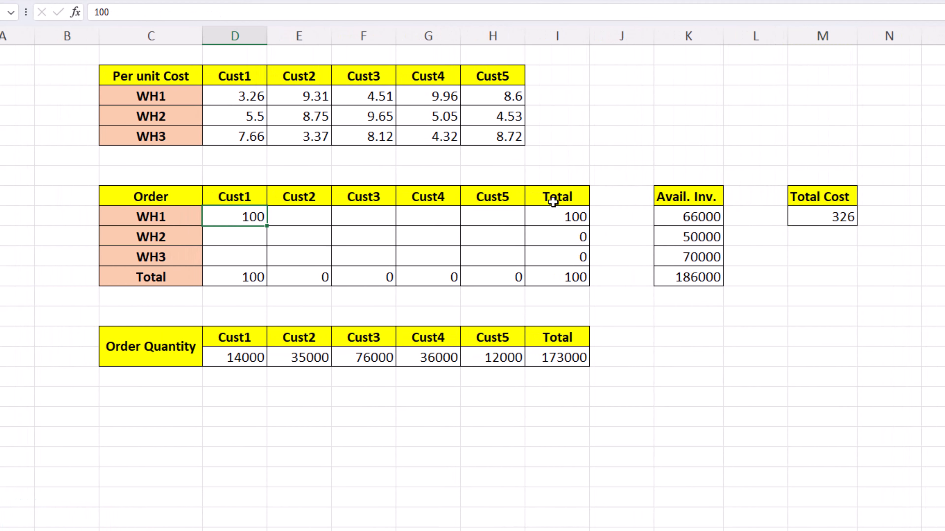
click(842, 214)
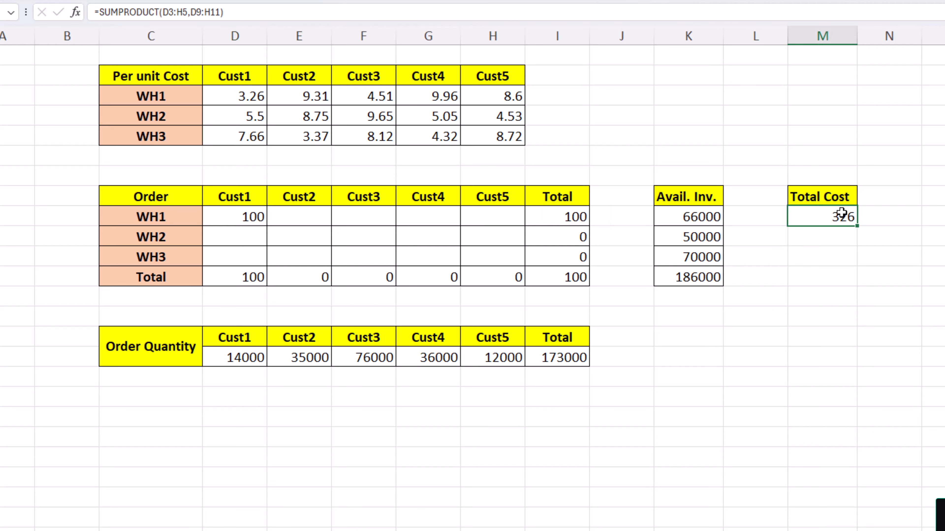
click(257, 218)
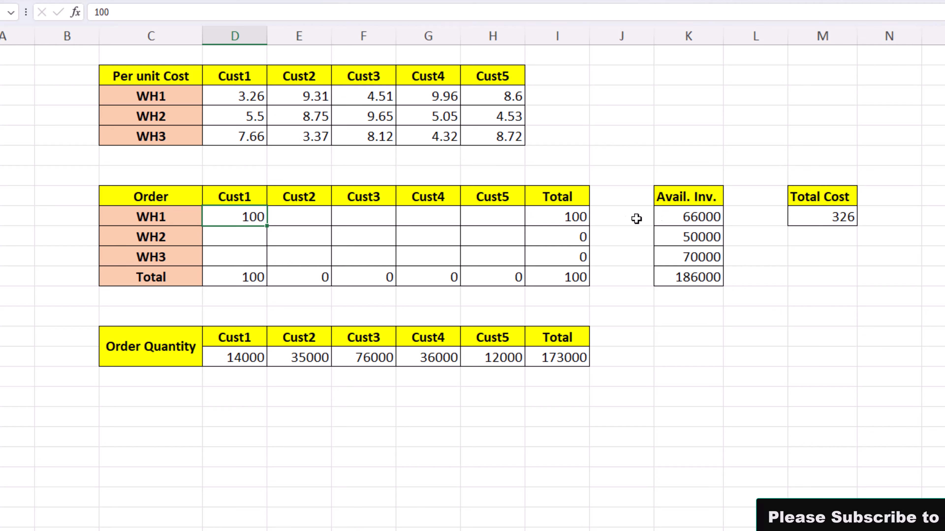
Review the available inventory of each warehouse and its total, and the per-unit costs of WH1 and WH2 for the customers.
click(695, 275)
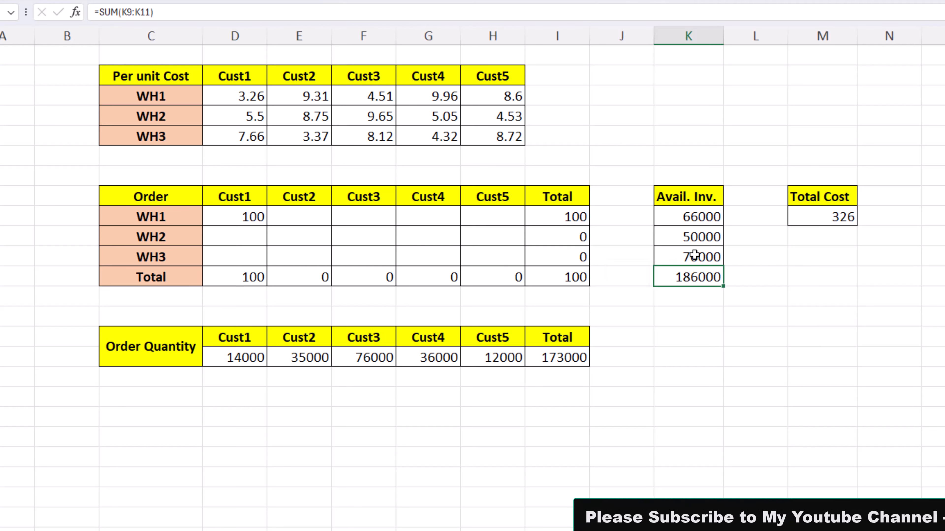
click(696, 216)
click(697, 235)
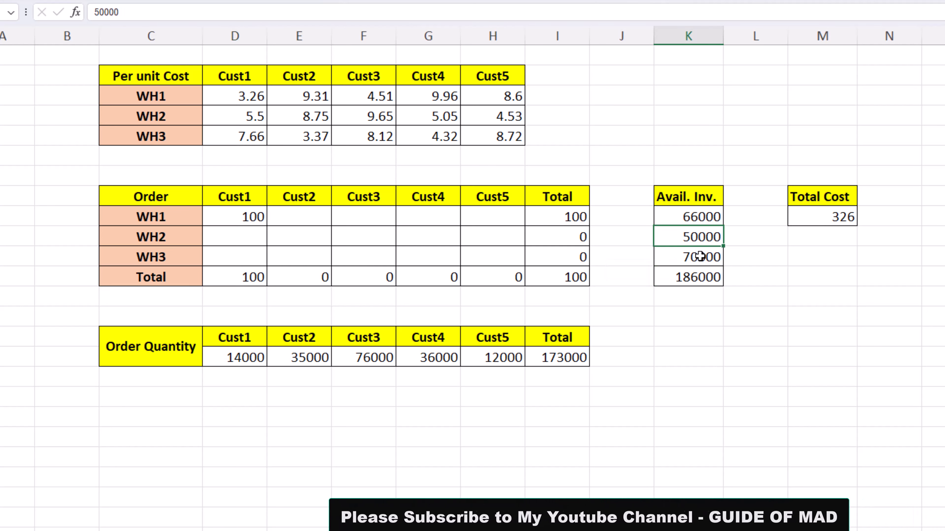
click(700, 256)
click(263, 91)
click(312, 100)
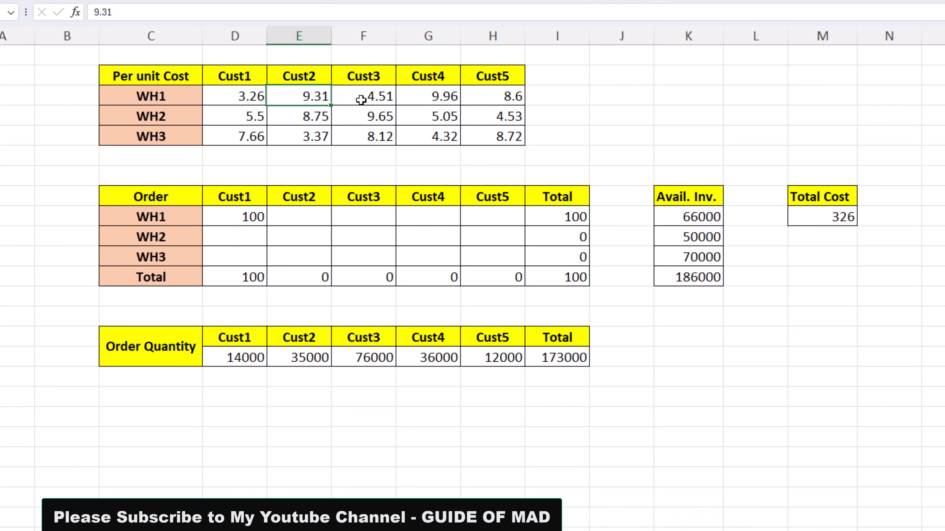
click(361, 100)
click(424, 96)
click(489, 101)
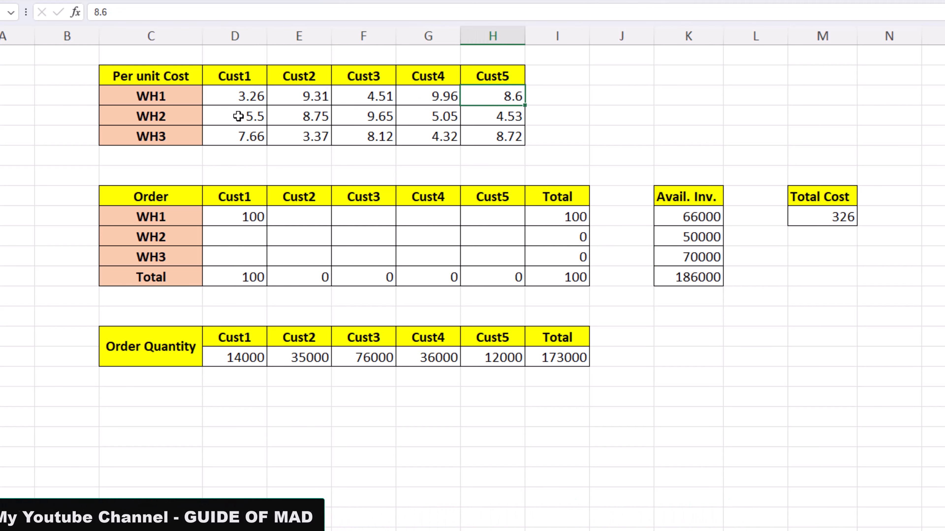
click(302, 116)
click(371, 116)
click(424, 116)
Undo the trial order and set up Solver to minimize Total Cost in M9 by changing the order cells D9:H11.
key(ctrl+z)
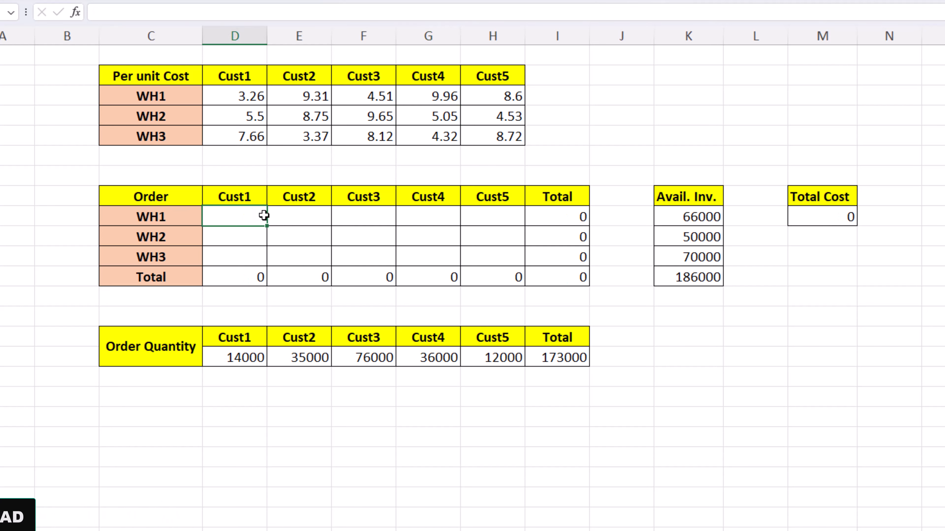
drag(234, 214, 468, 255)
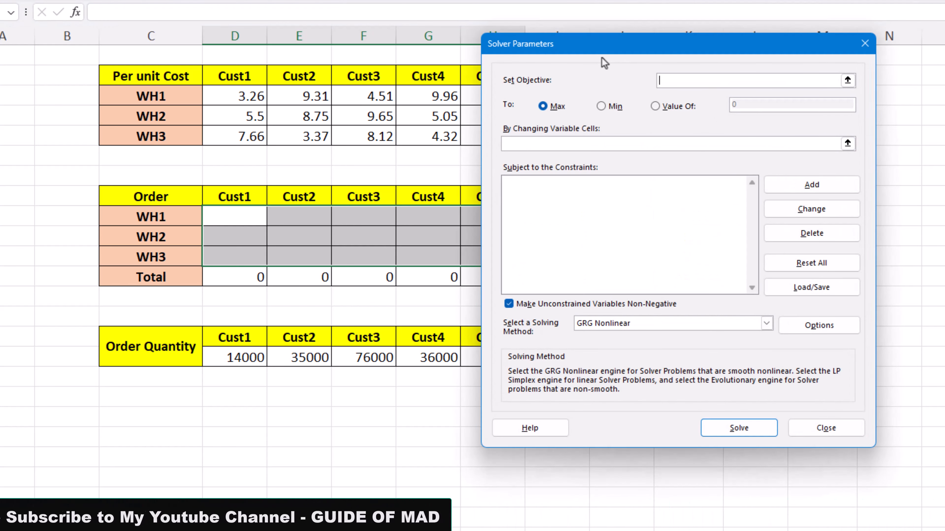
drag(700, 46, 365, 52)
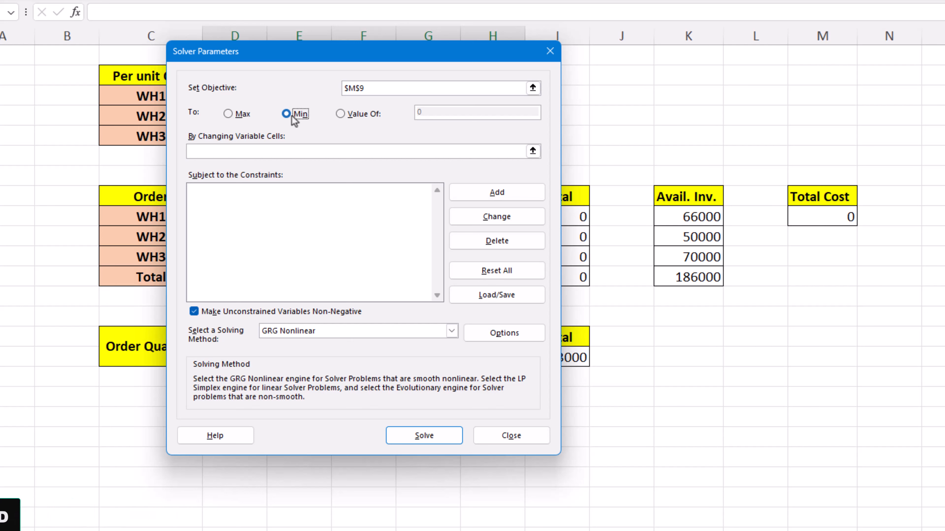
drag(337, 54, 838, 50)
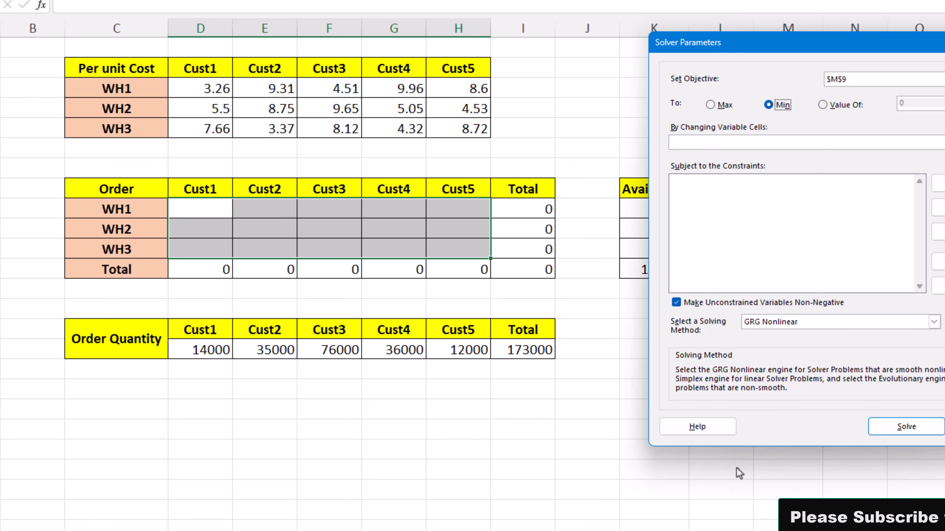
drag(200, 212, 441, 251)
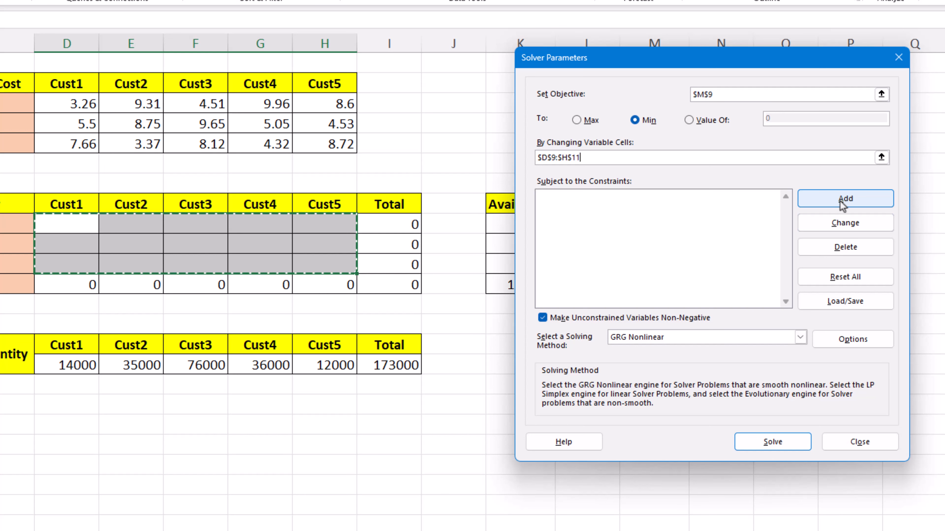
Add a Solver constraint that makes the customer order totals D12:H12 equal to the order quantities D16:H16.
click(842, 204)
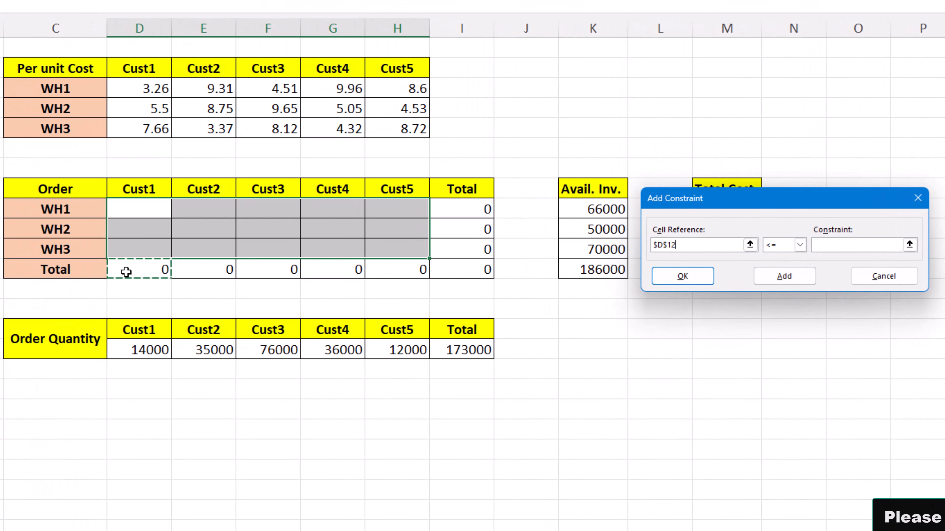
drag(126, 272, 401, 268)
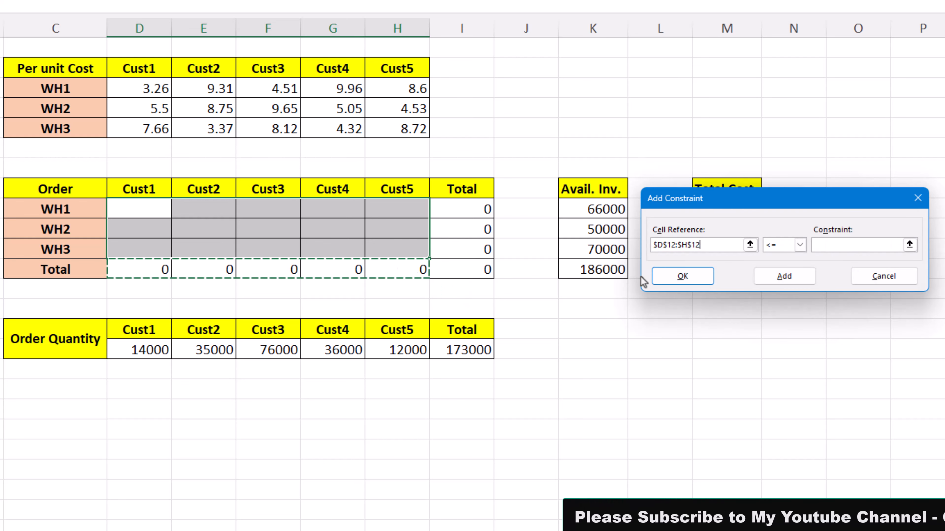
click(799, 244)
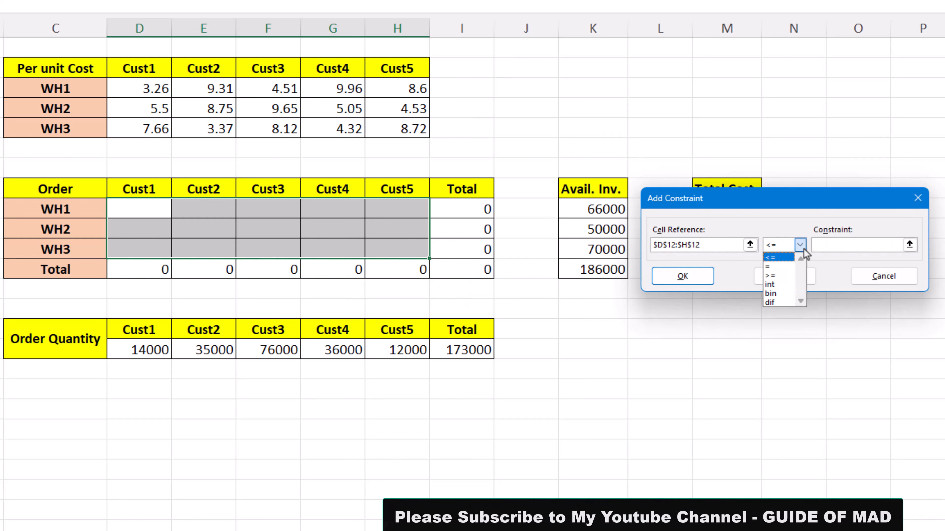
click(775, 267)
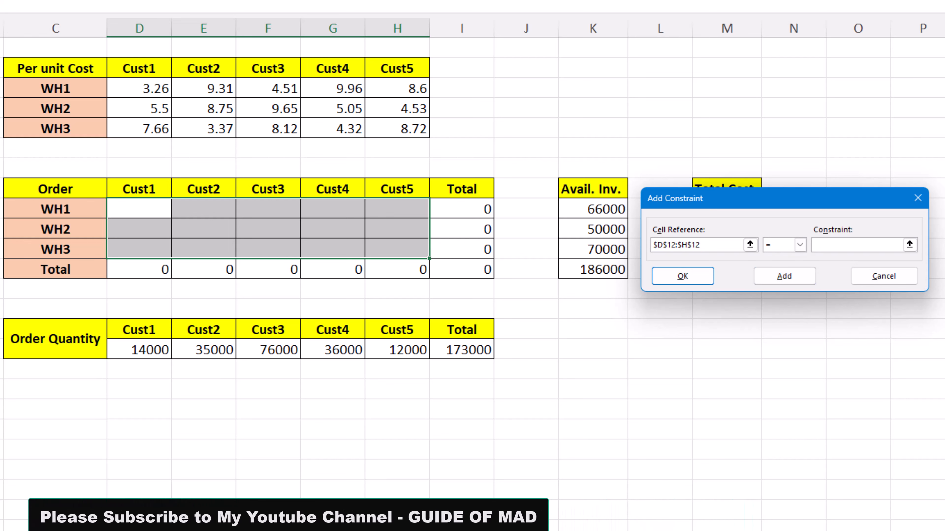
drag(137, 351, 378, 351)
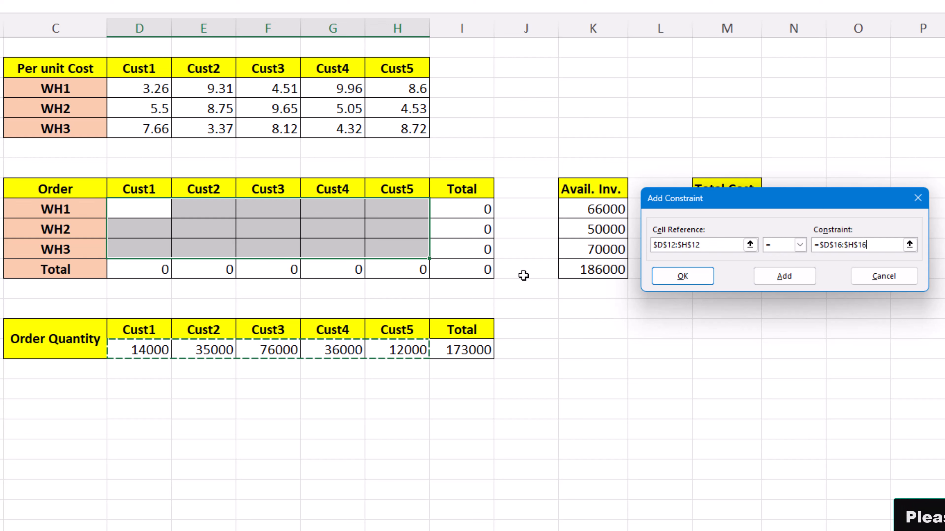
click(768, 279)
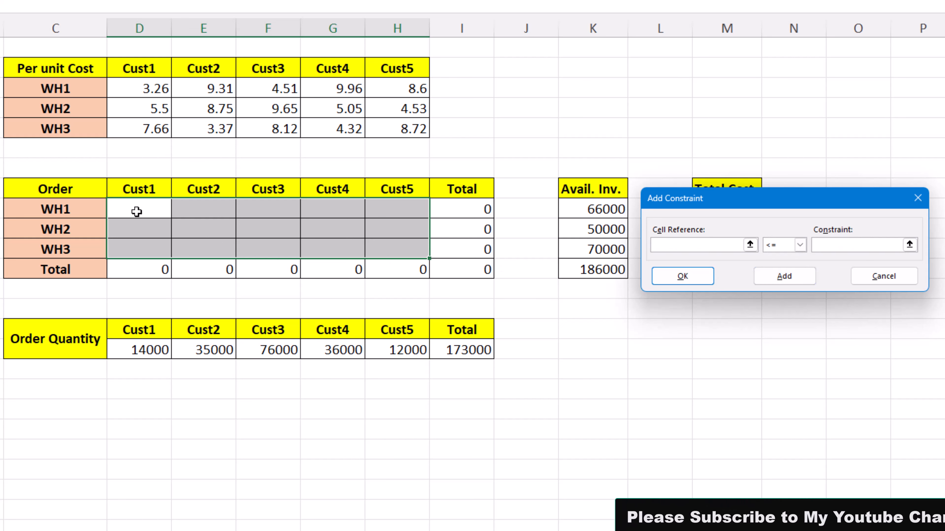
Add a Solver constraint that restricts the order cells D9:H11 to integers.
drag(136, 211, 383, 245)
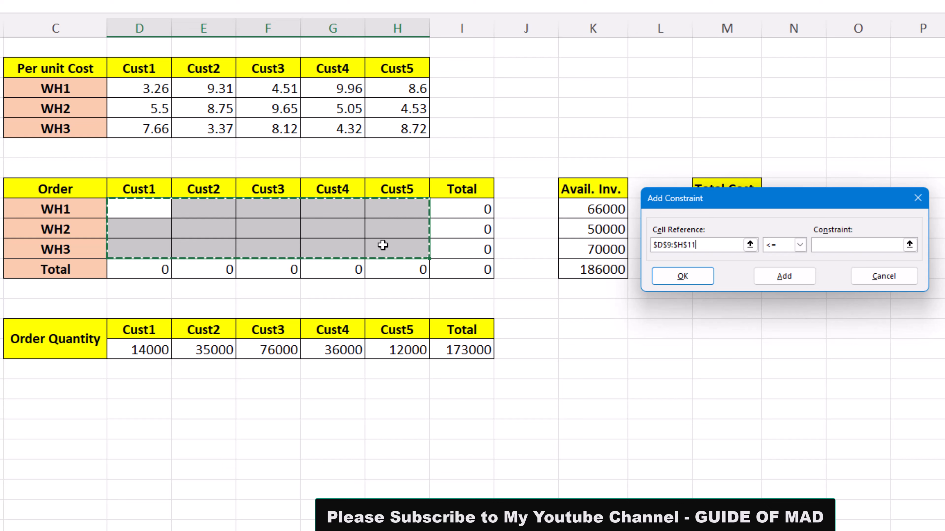
click(799, 245)
click(771, 285)
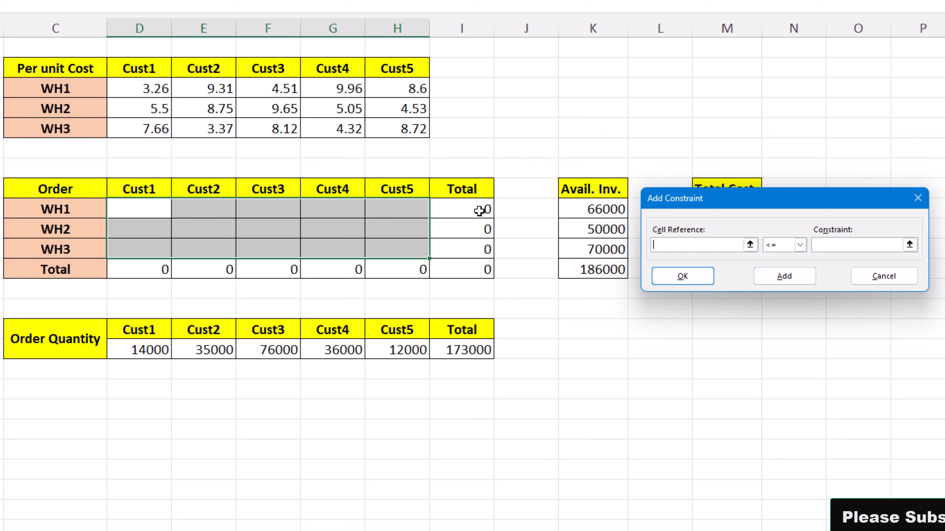
Add a Solver constraint keeping the warehouse totals I9:I11 <= the available inventory K9:K11, and return to the Solver parameters.
drag(479, 211, 482, 246)
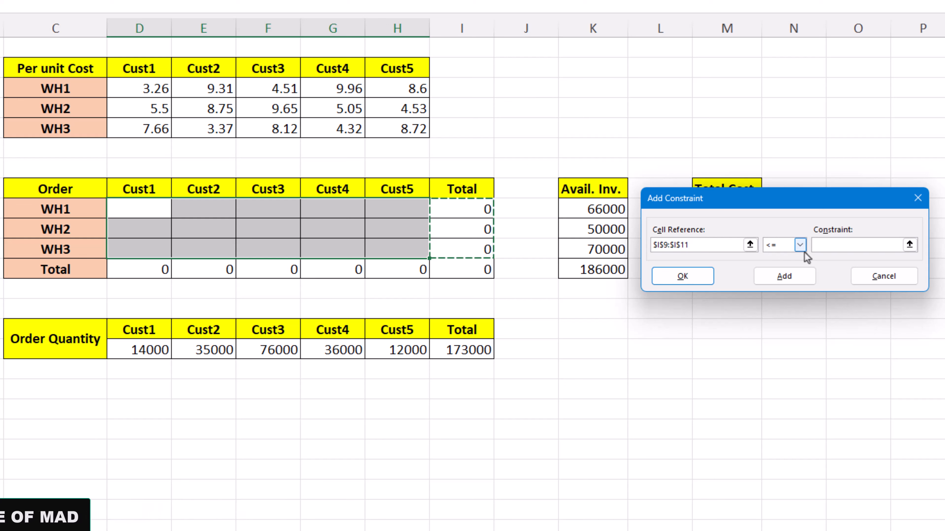
click(852, 250)
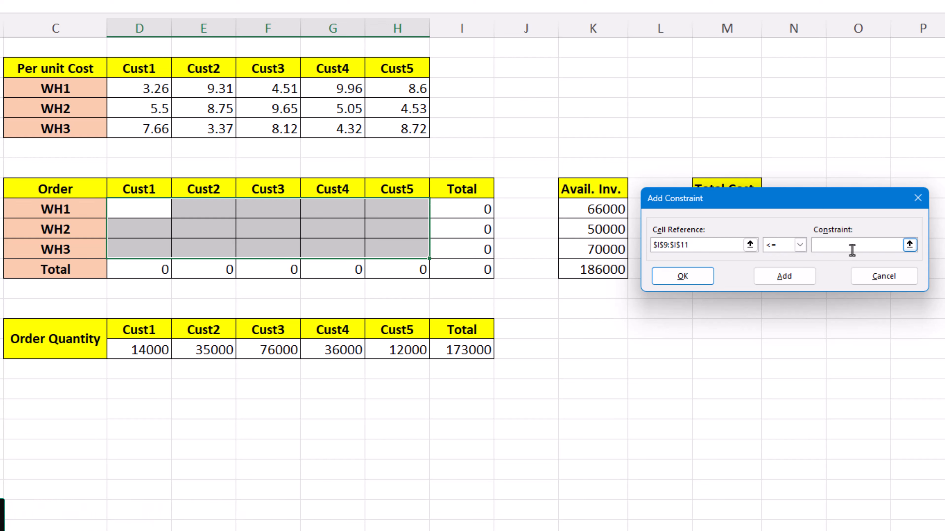
drag(598, 211, 602, 247)
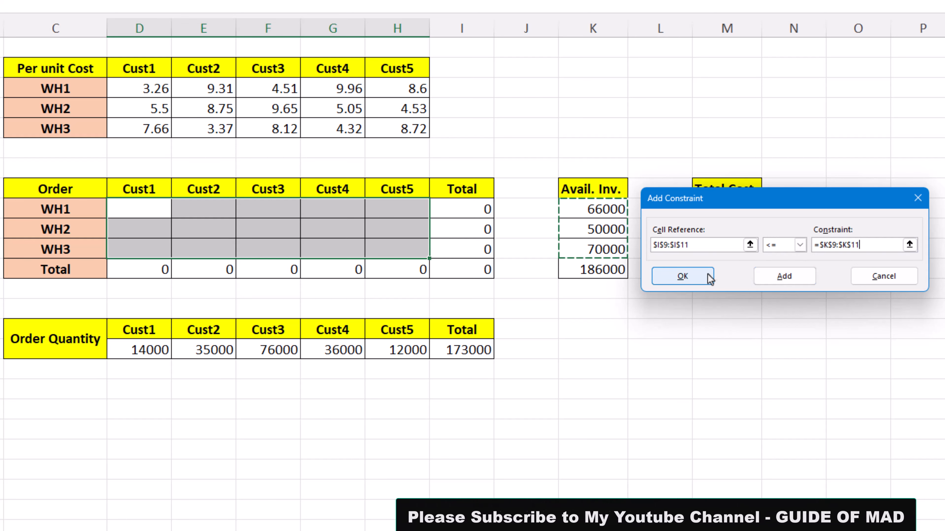
click(698, 277)
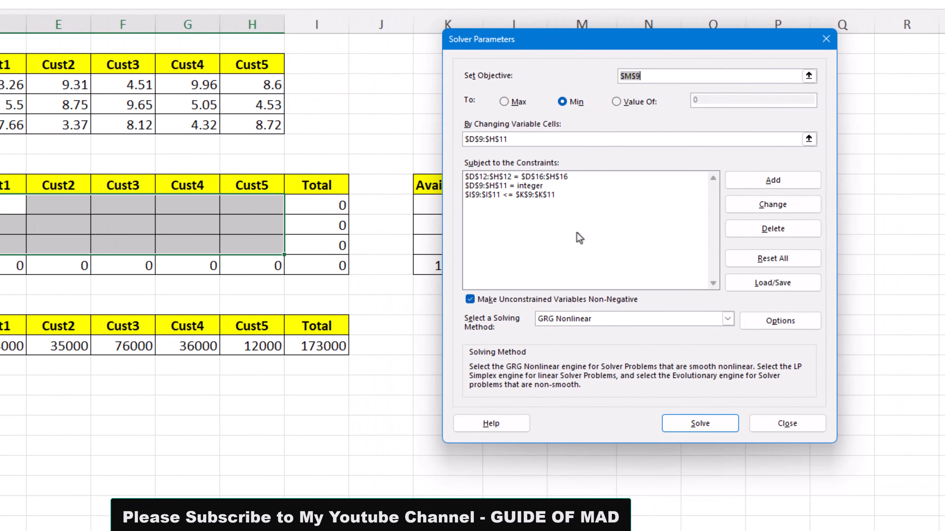
Solve the warehouse cost model and keep the Solver solution.
drag(602, 36, 944, 52)
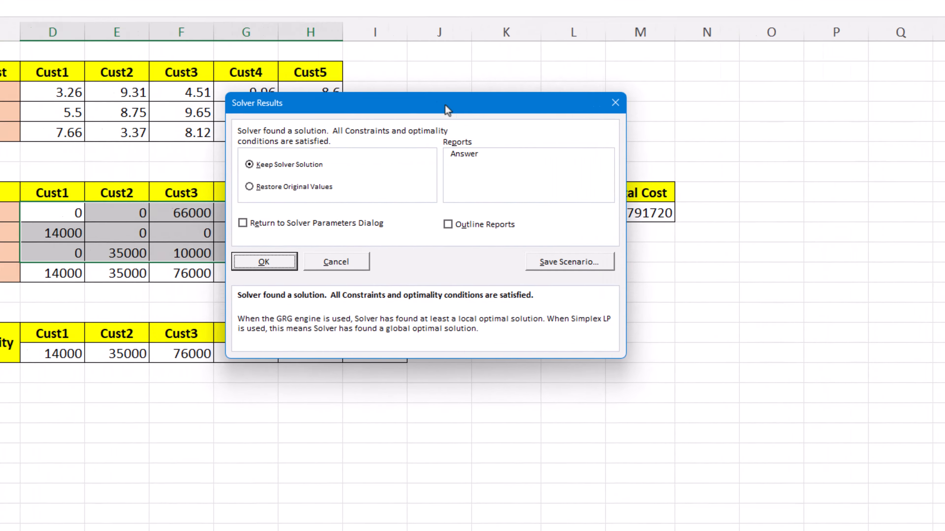
drag(445, 105, 783, 244)
drag(785, 245, 930, 253)
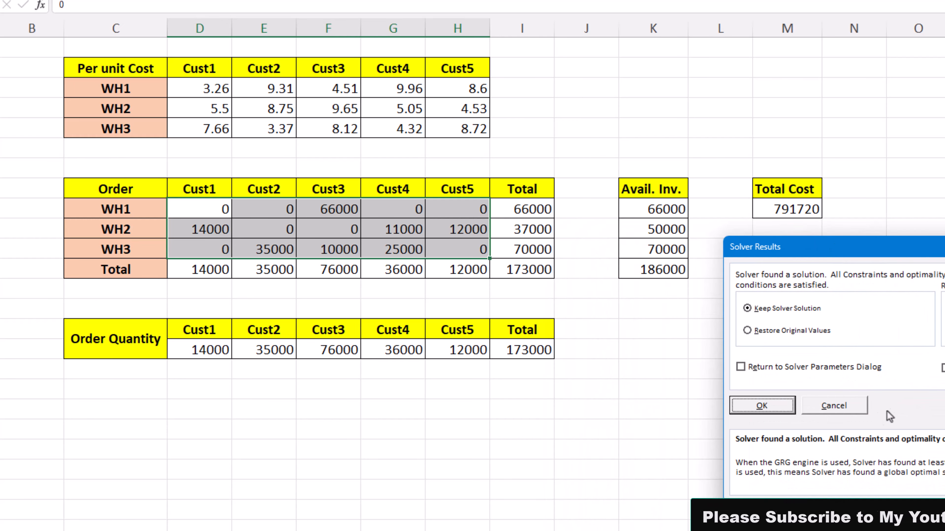
click(762, 407)
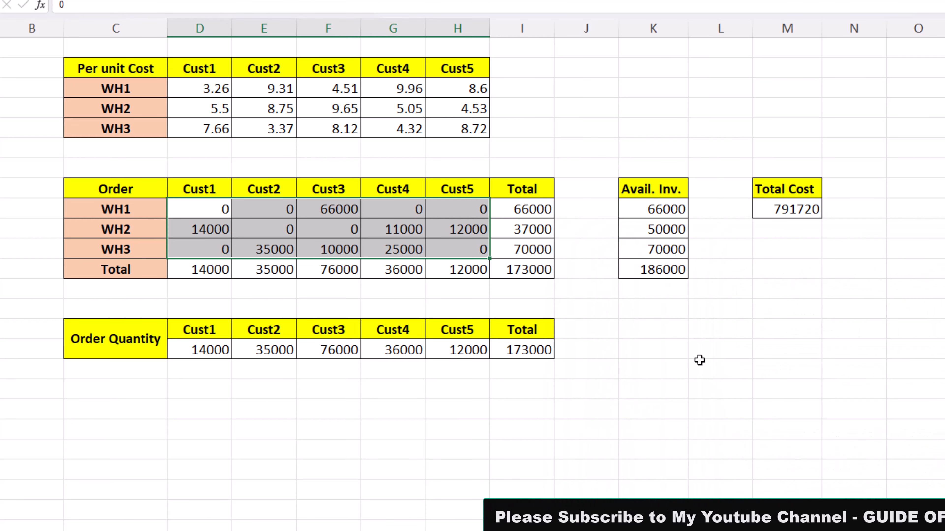
Examine the WH1 allocation to Cust3 against the Cust3 per-unit costs, the Cust3 order quantity and the WH1 total.
click(332, 209)
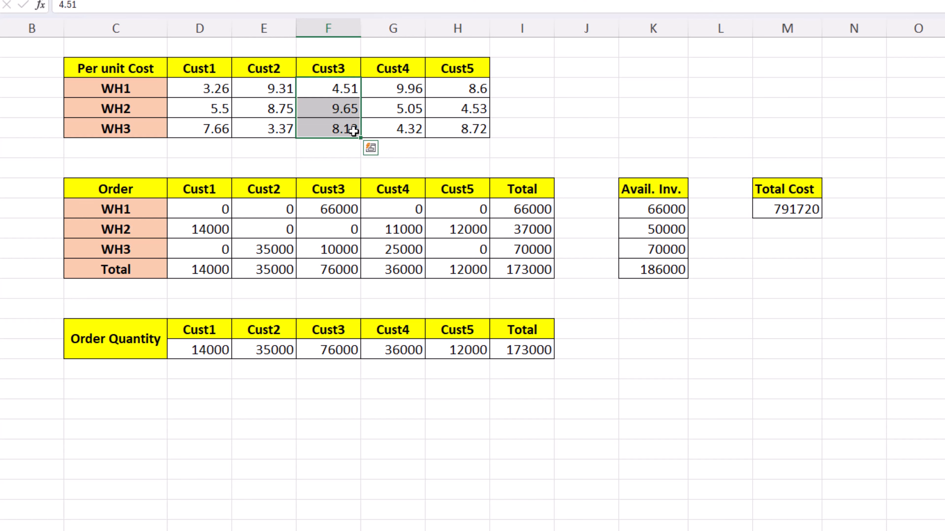
click(338, 91)
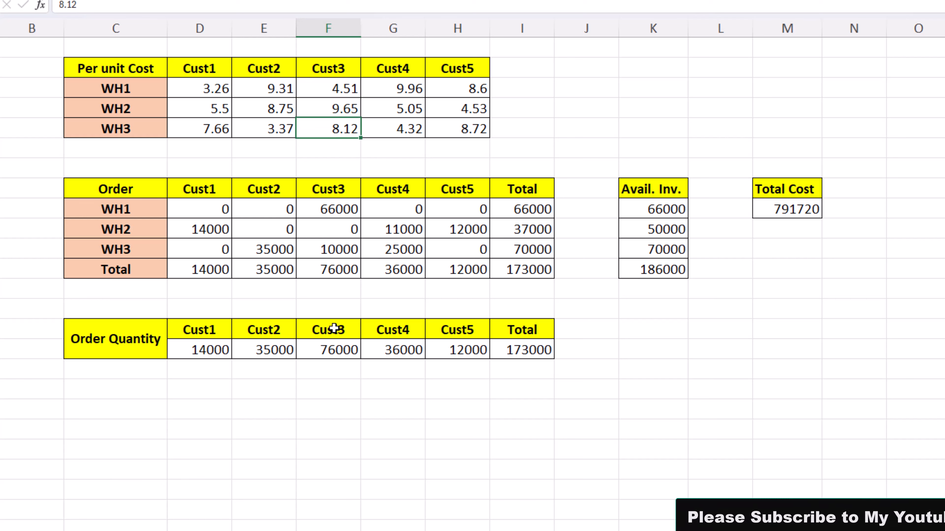
click(336, 354)
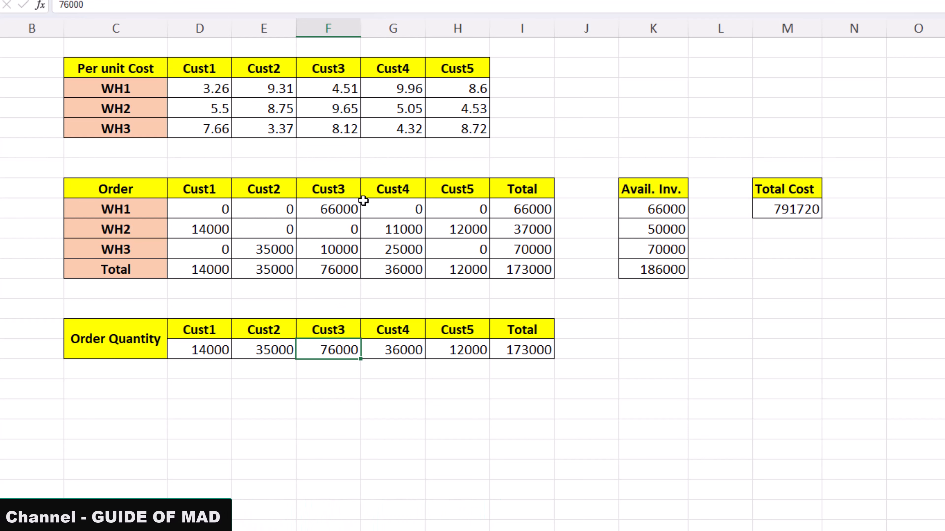
click(528, 213)
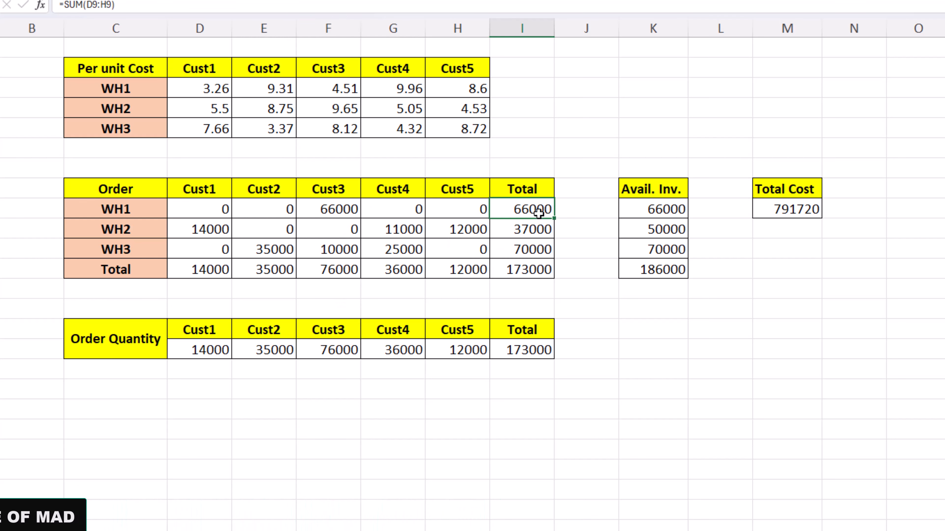
click(323, 209)
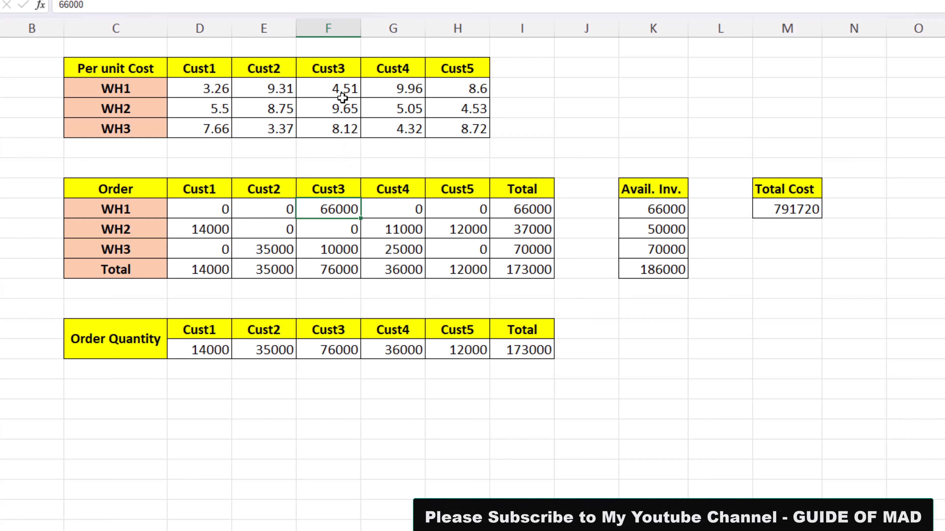
Compare the Cust3 per-unit costs in F3:F5 with the WH3 allocation to Cust3, the Cust3 orders in F9:F11 and their total.
drag(343, 88, 339, 125)
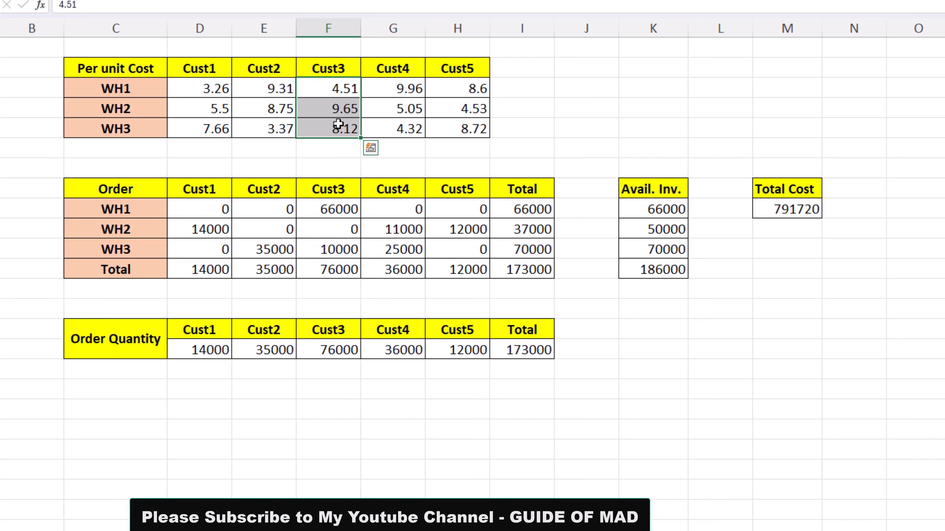
click(339, 131)
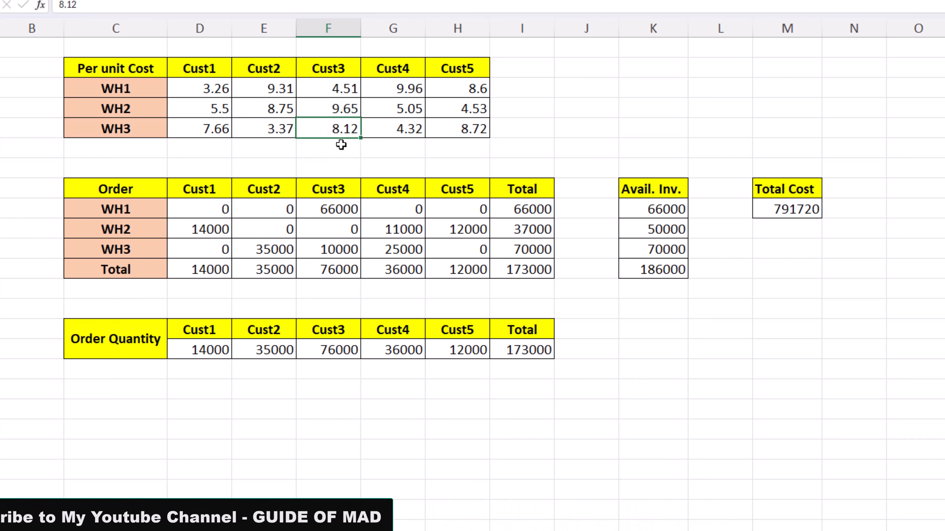
click(343, 248)
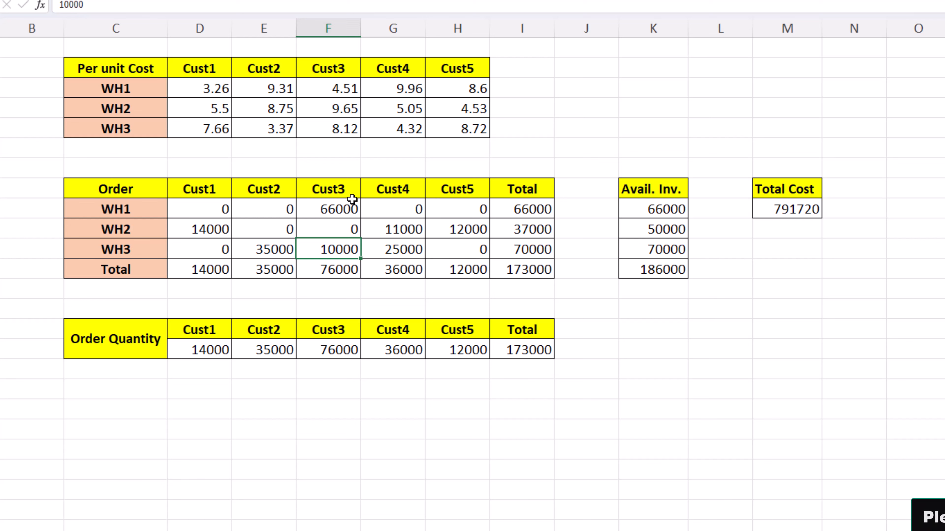
drag(343, 210, 346, 246)
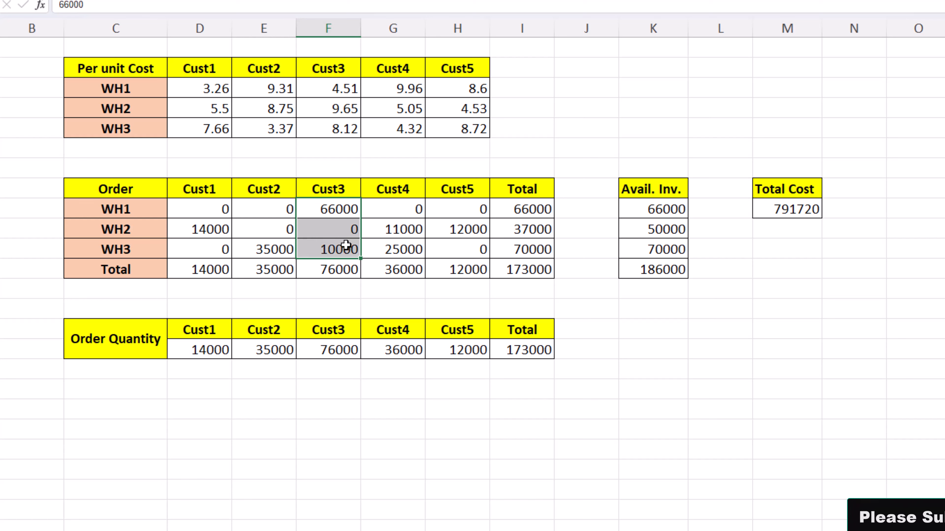
click(342, 271)
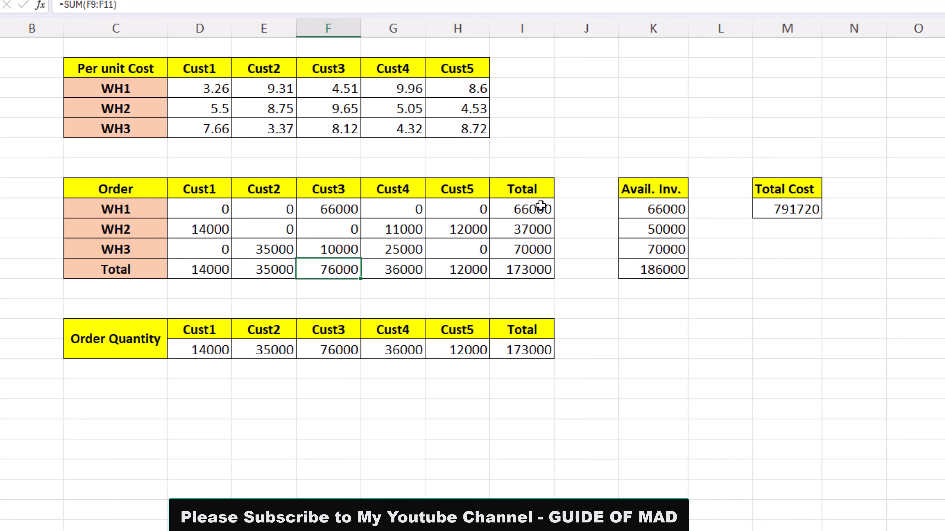
Compare the warehouse order totals and their grand total in I12 with the total available inventory in K12.
drag(542, 206, 541, 265)
click(540, 266)
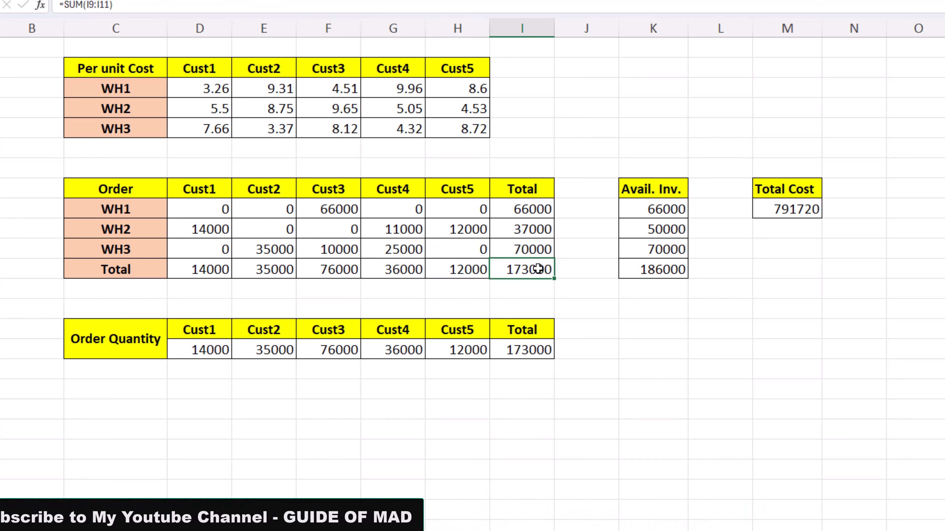
click(659, 271)
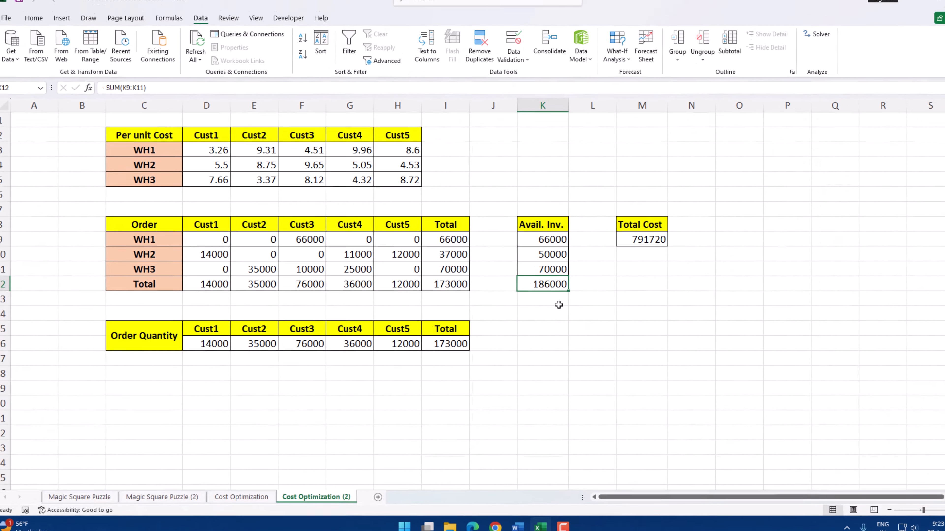
click(689, 311)
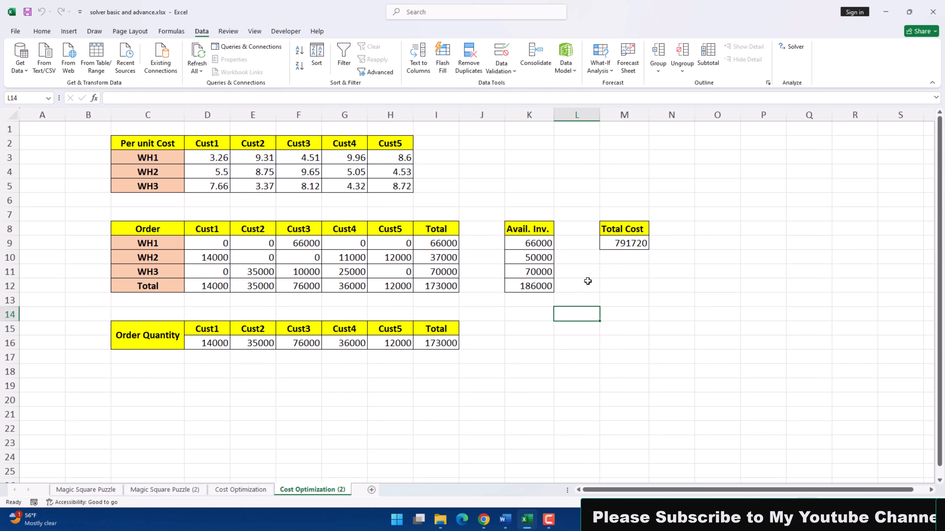
Reopen the Solver parameters of the cost model and move the dialog beside the order tables to review the settings.
click(792, 47)
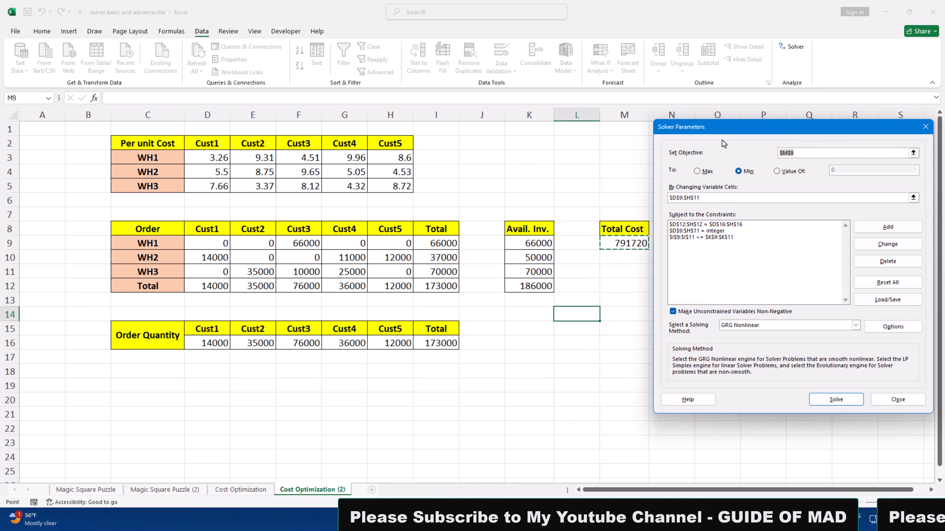
drag(701, 134, 521, 103)
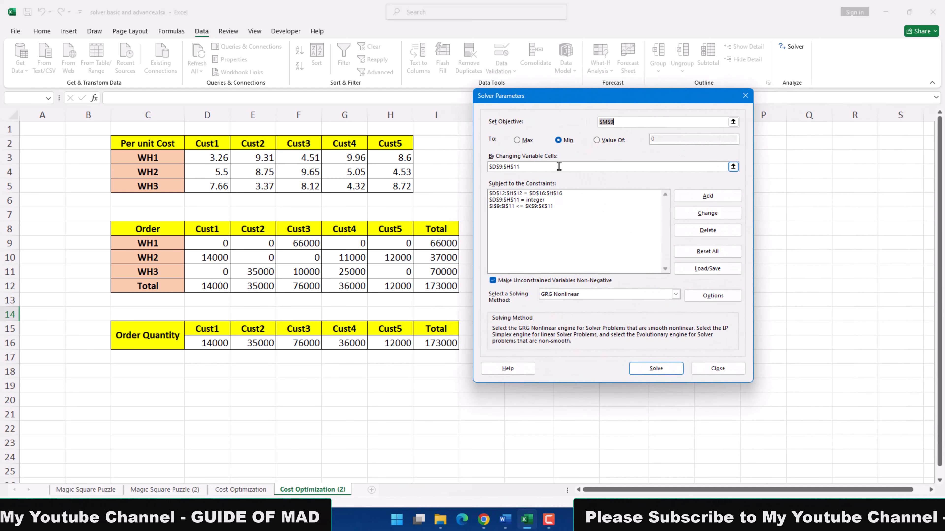